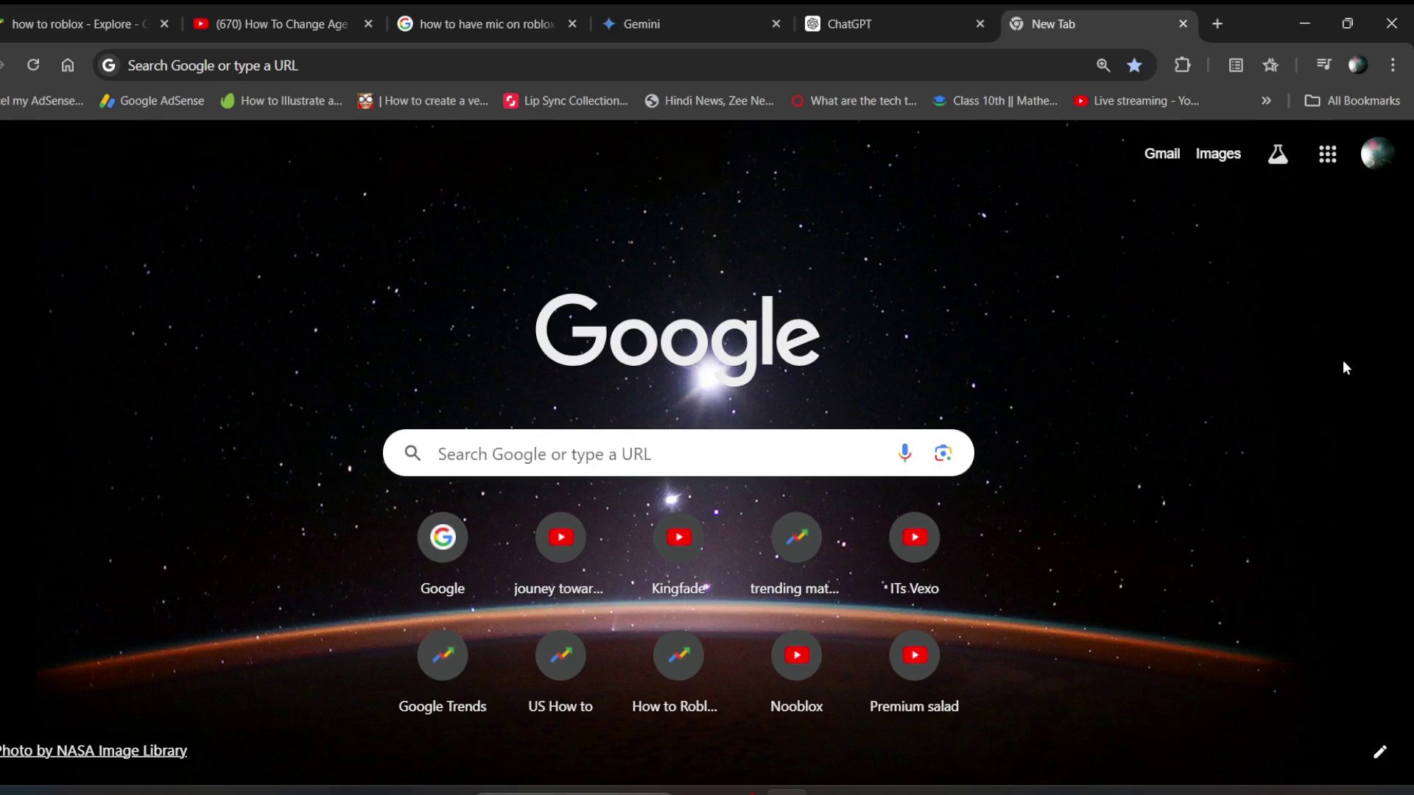
Load the roblox.com/home page in the new Chrome tab.
{"action": "left_click", "coordinate": [699, 70]}
{"action": "type", "text": "roblo"}
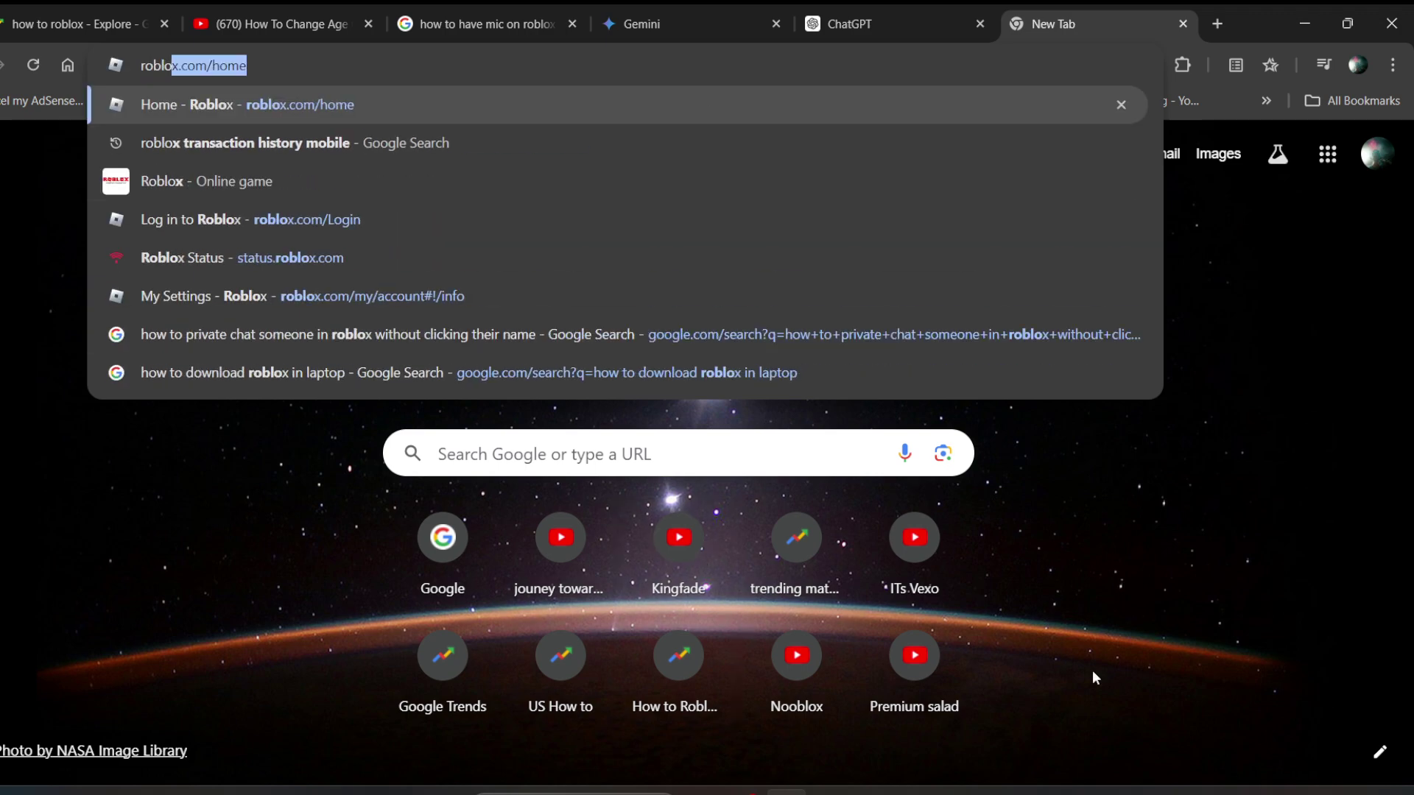
{"action": "key", "text": "Return"}
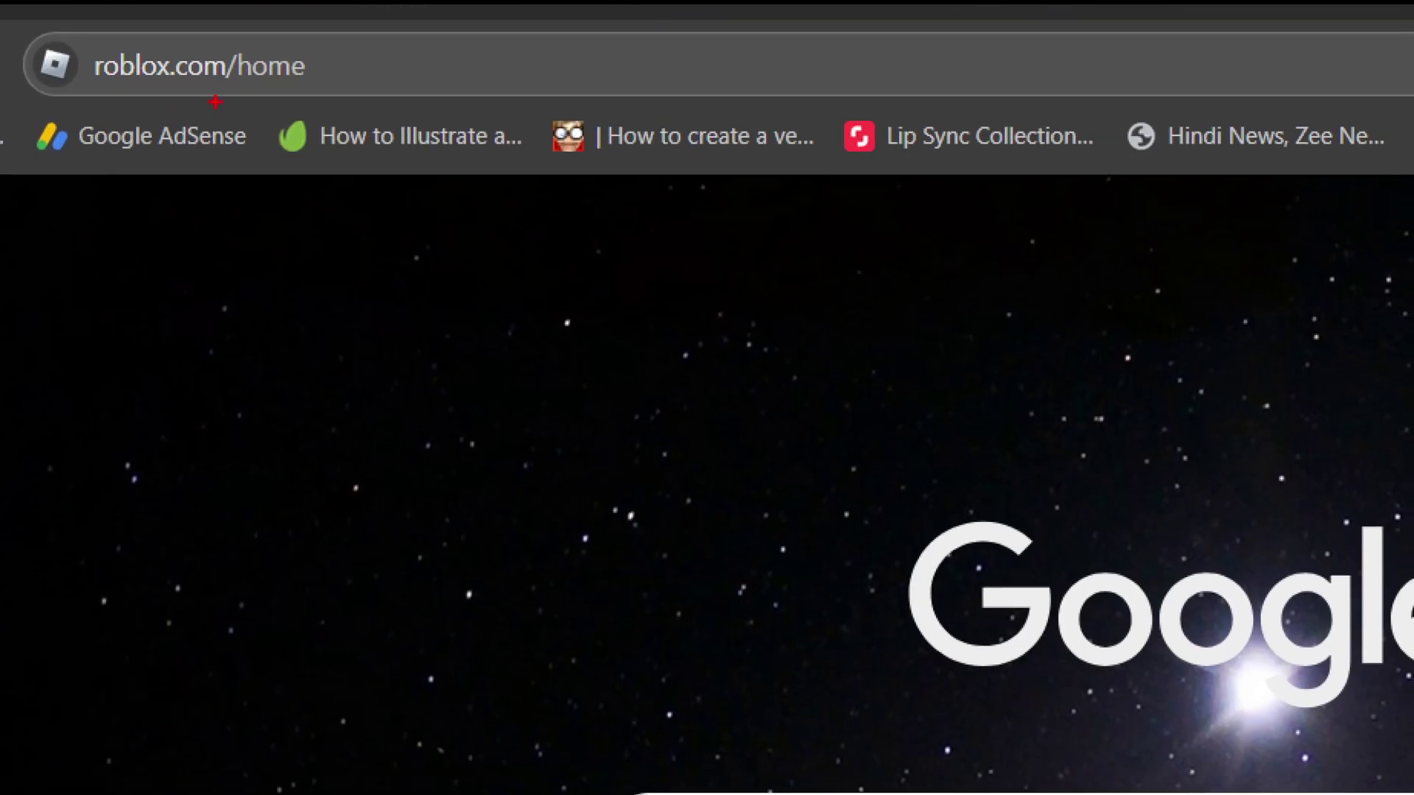
{"action": "left_click_drag", "start_coordinate": [376, 46], "coordinate": [128, 45]}
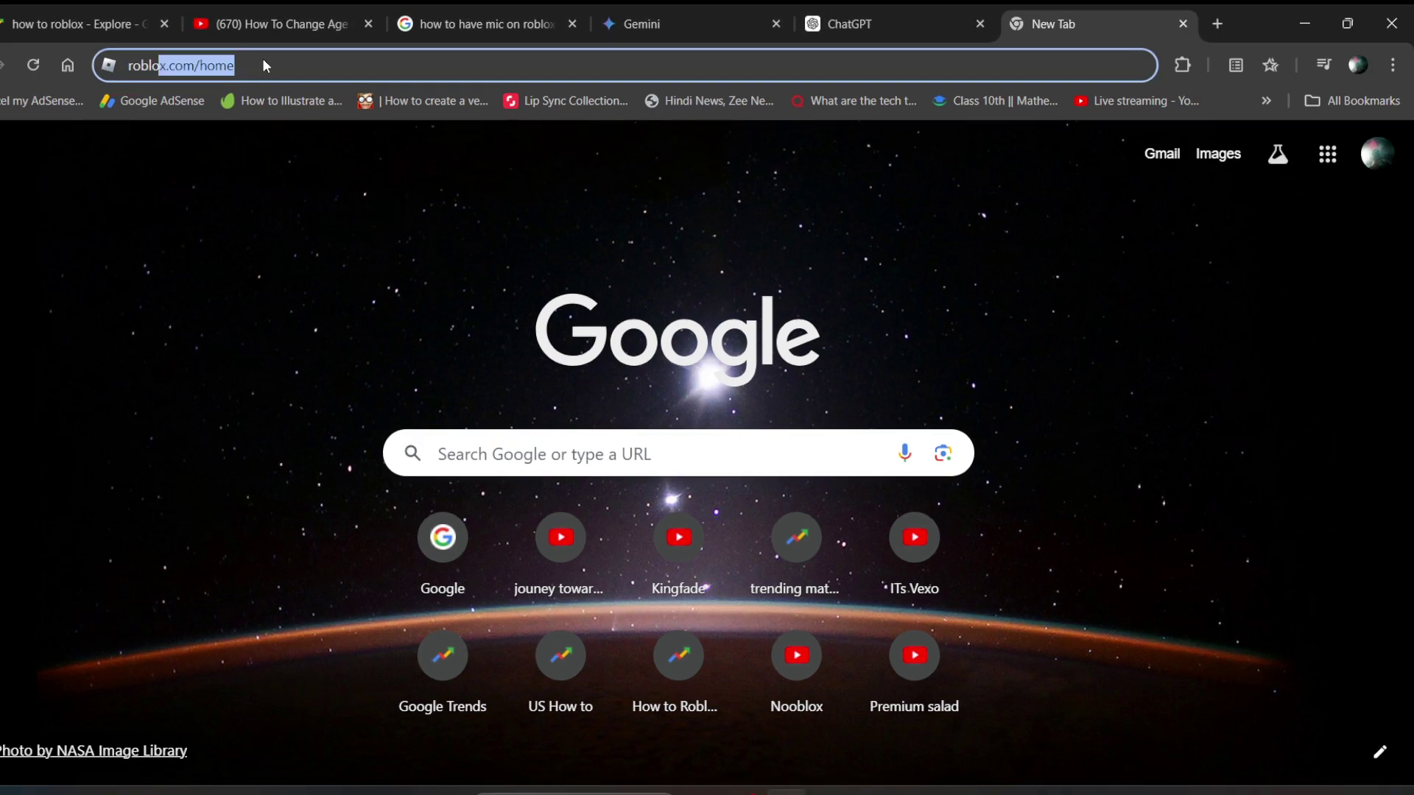
{"action": "left_click", "coordinate": [263, 65]}
{"action": "key", "text": "Return"}
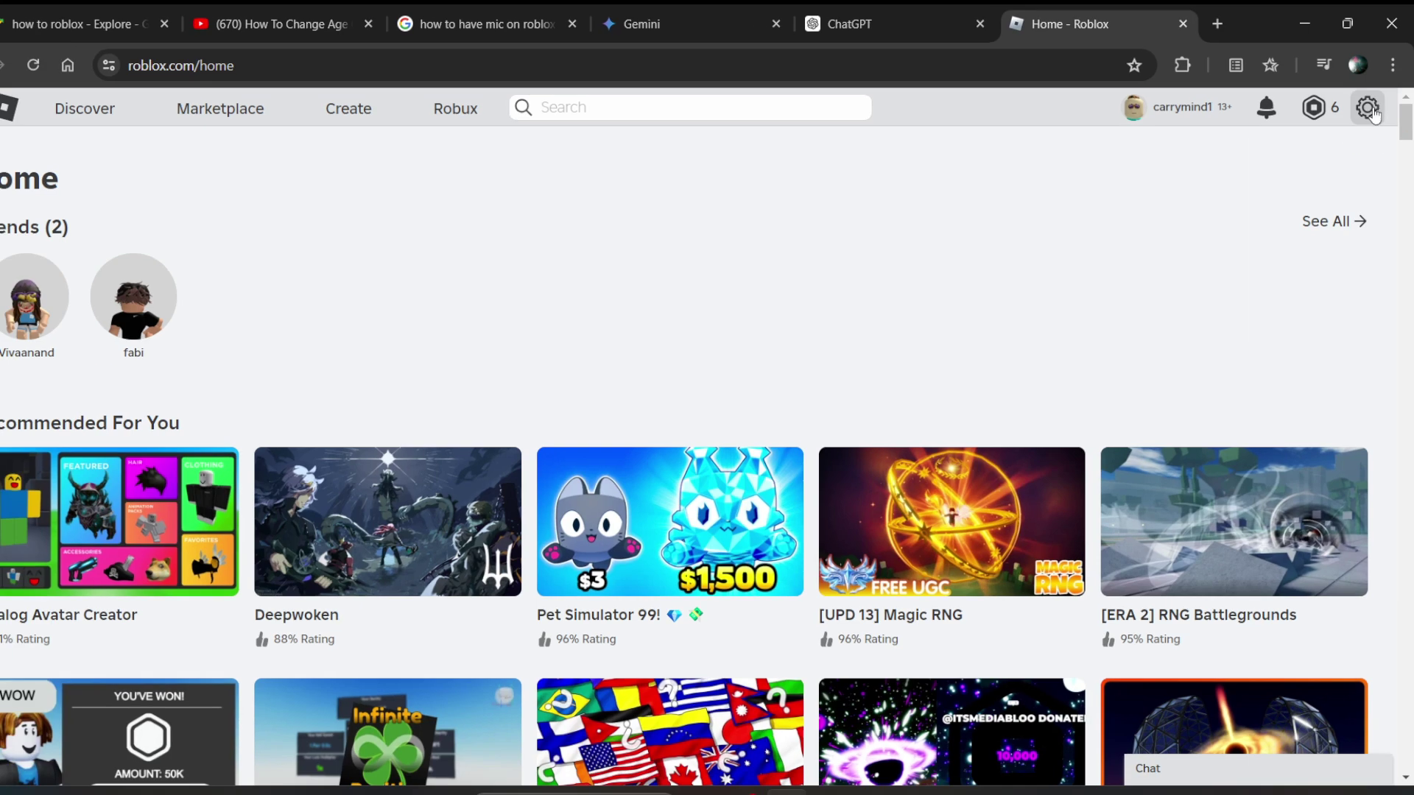
Go to My Settings from the gear menu to view Account Info and the birthday.
{"action": "left_click", "coordinate": [1367, 108]}
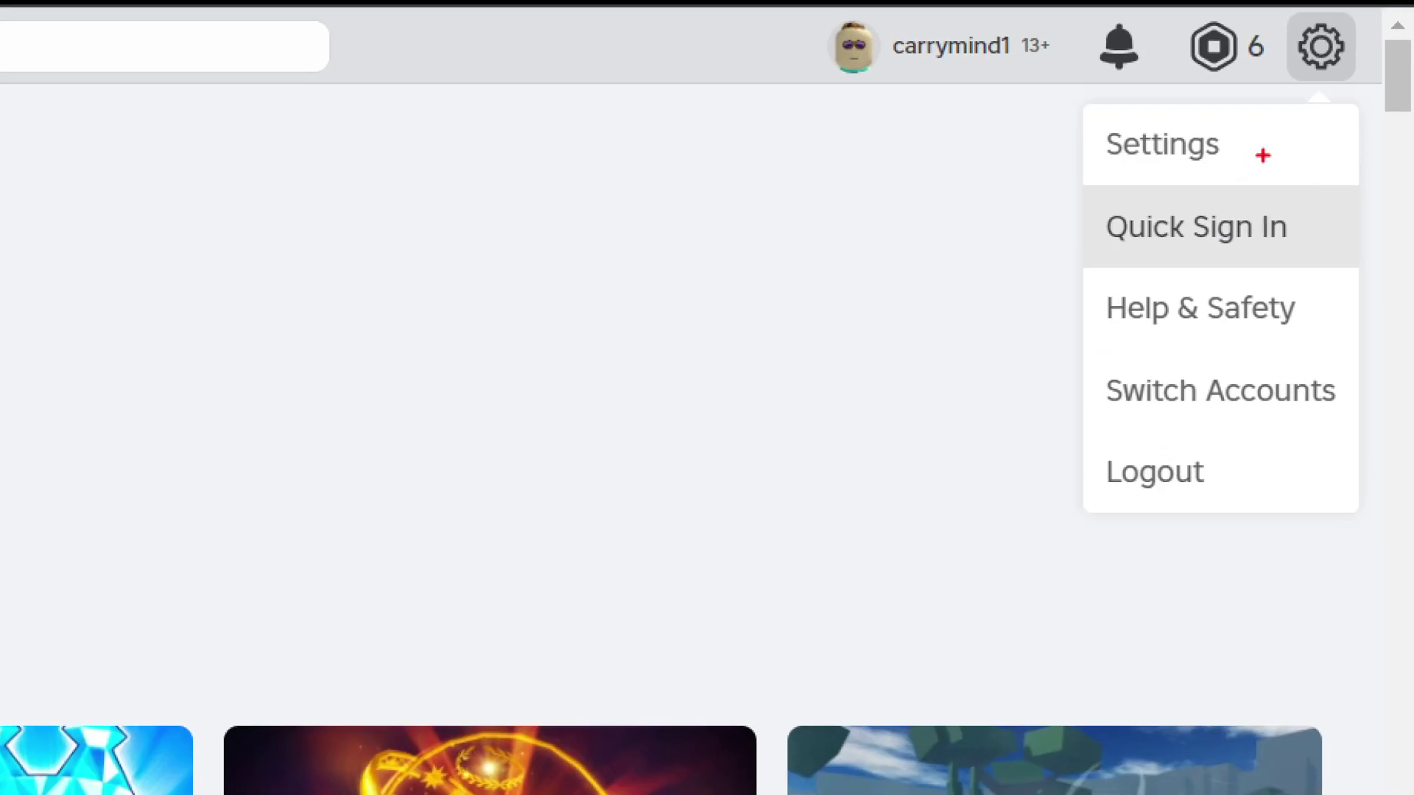
{"action": "left_click_drag", "start_coordinate": [1263, 151], "coordinate": [1092, 171]}
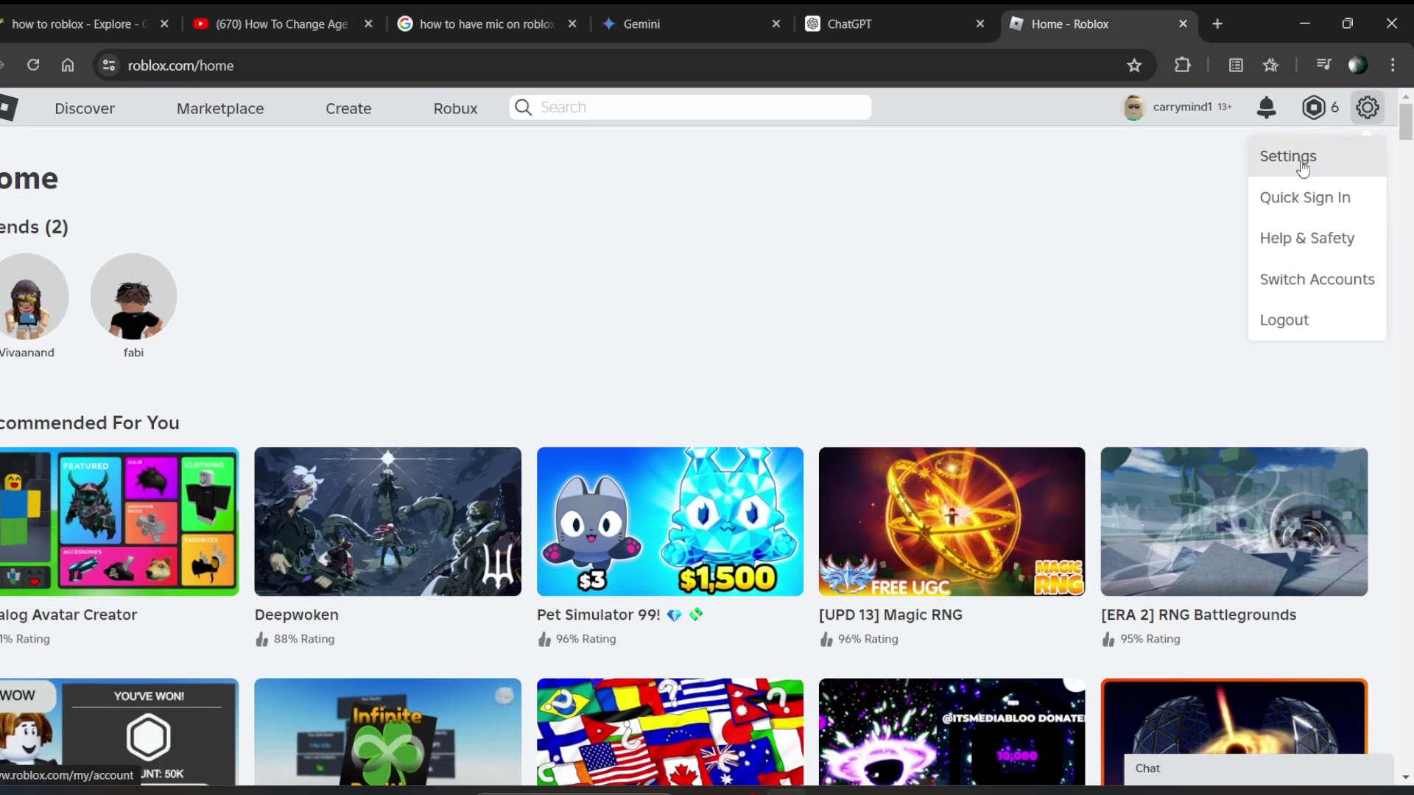
{"action": "left_click", "coordinate": [1288, 156]}
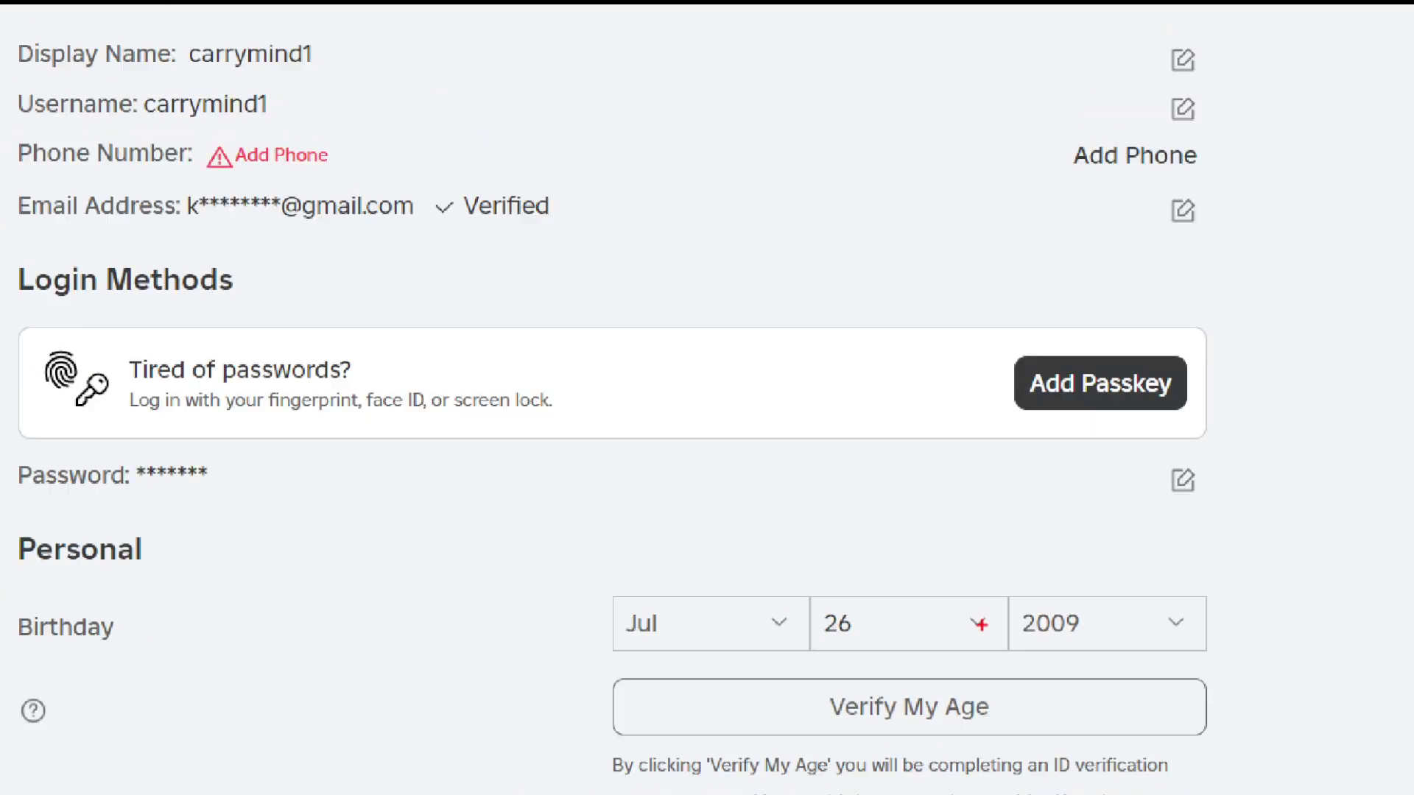
Browse the birthday day, year and month lists, leaving Jul 26, 2009 unchanged.
{"action": "left_click", "coordinate": [935, 625]}
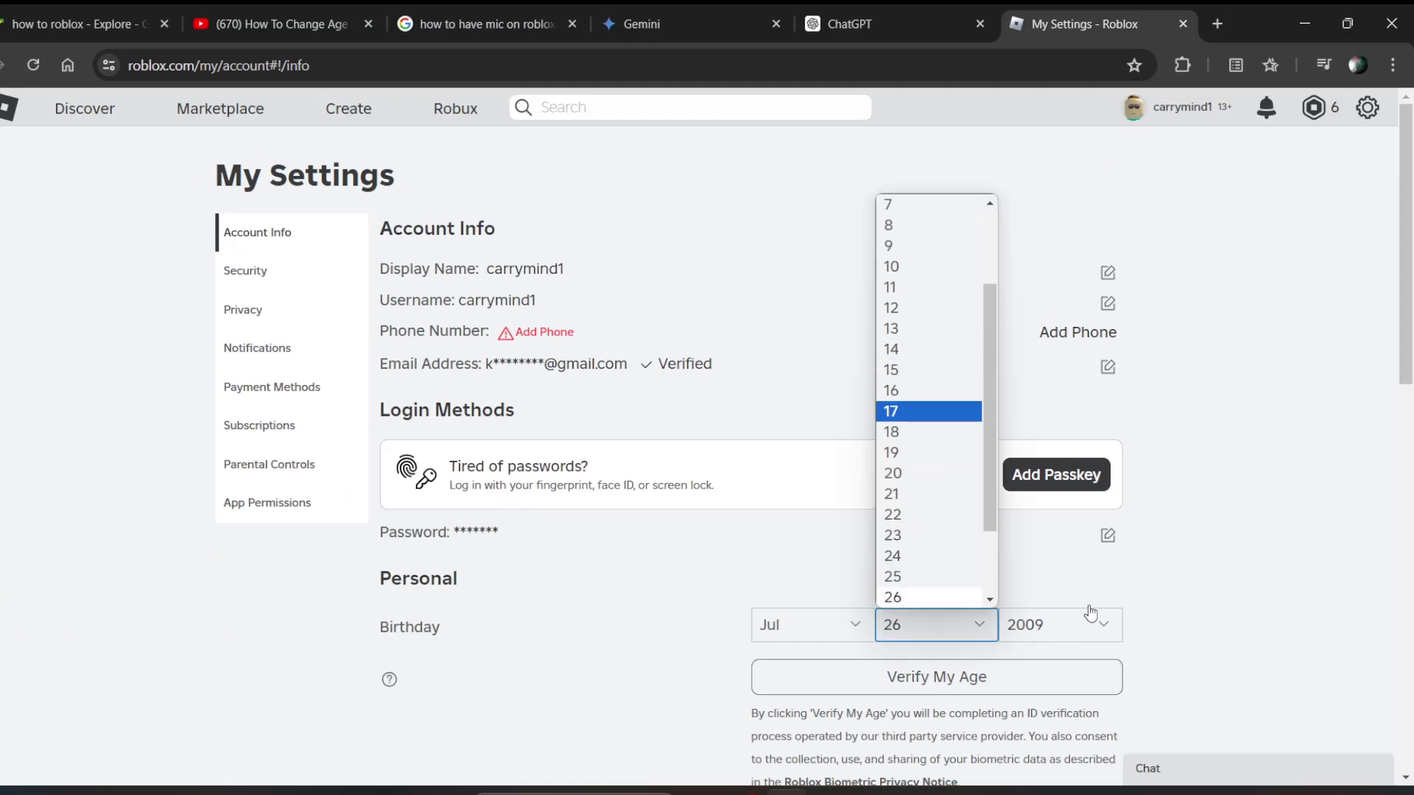
{"action": "left_click", "coordinate": [1086, 574]}
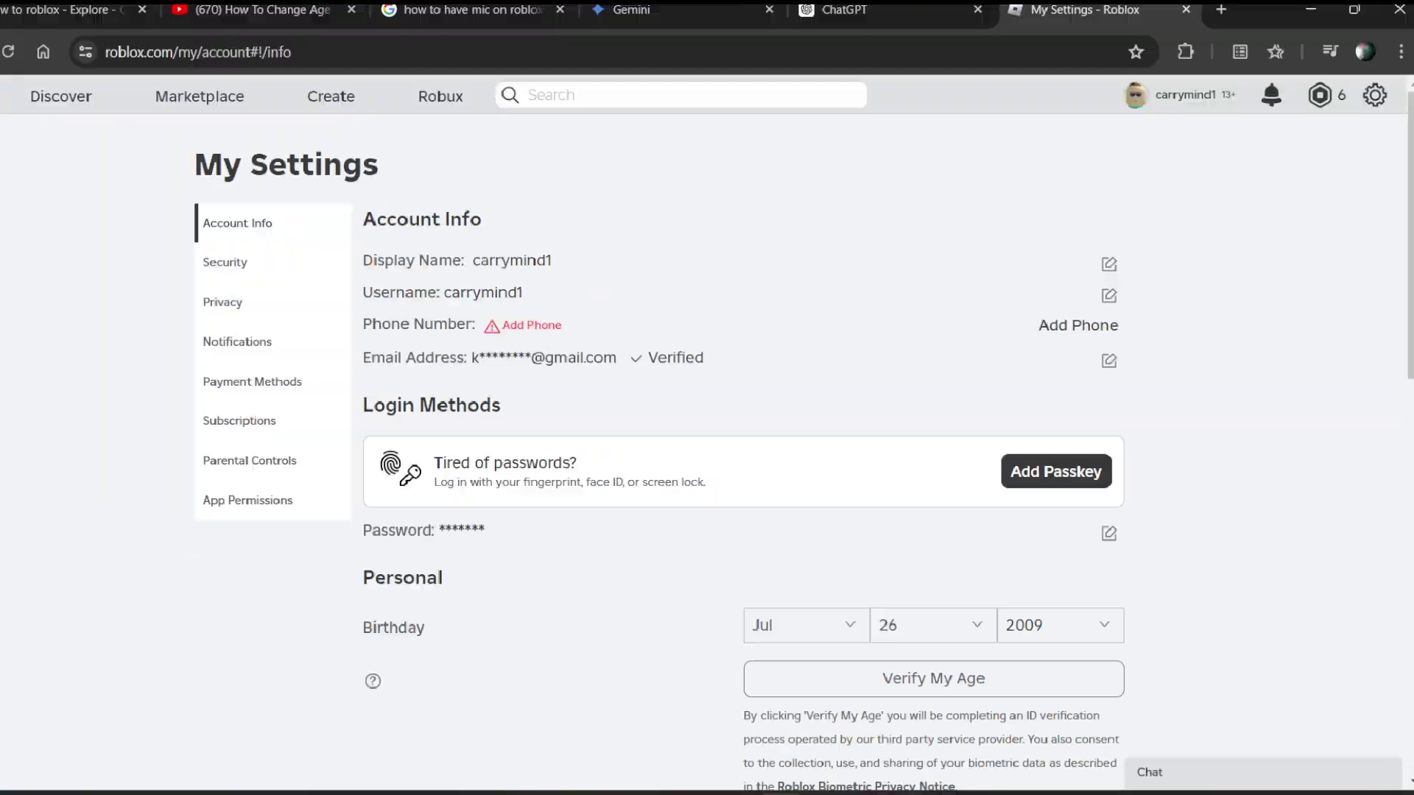
{"action": "left_click", "coordinate": [1080, 627]}
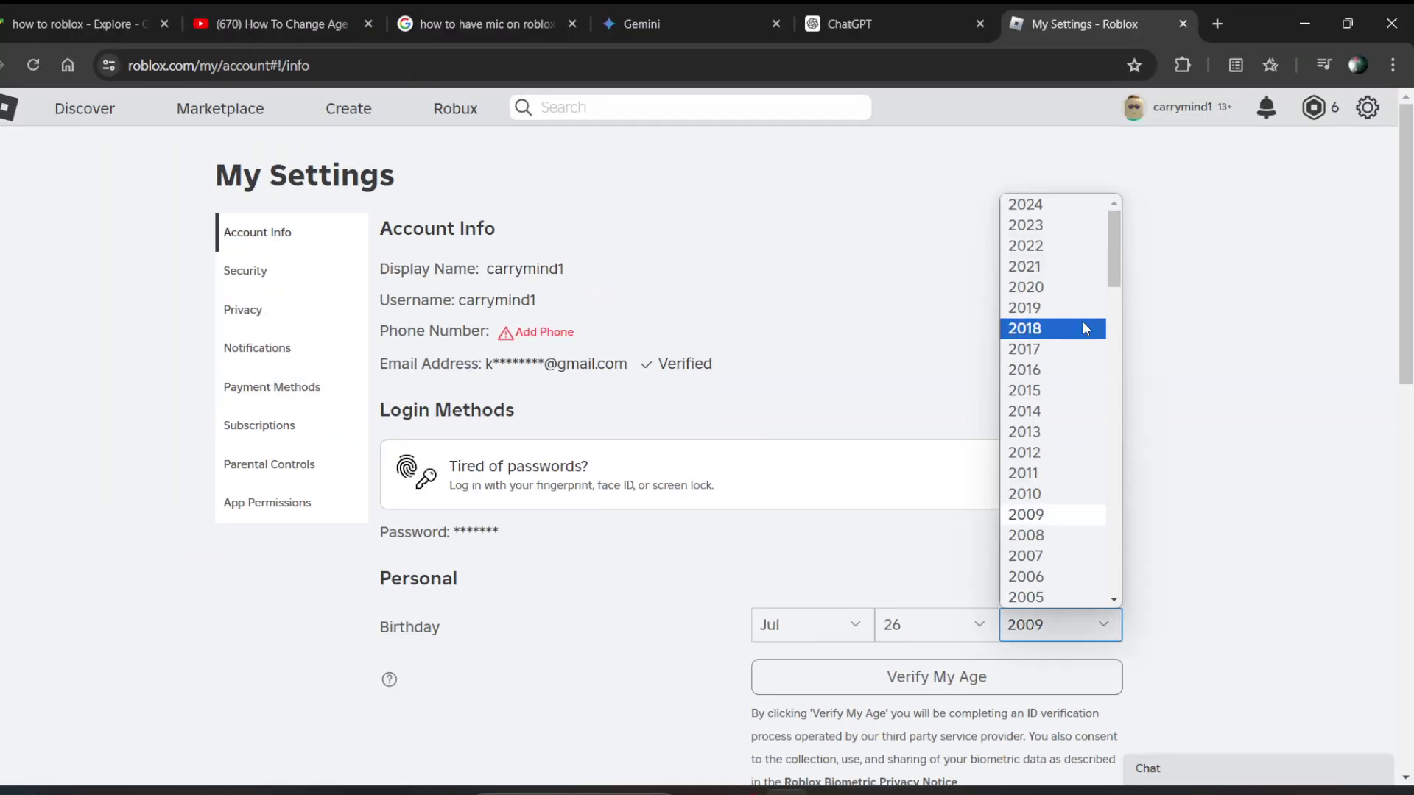
{"action": "left_click", "coordinate": [1088, 514]}
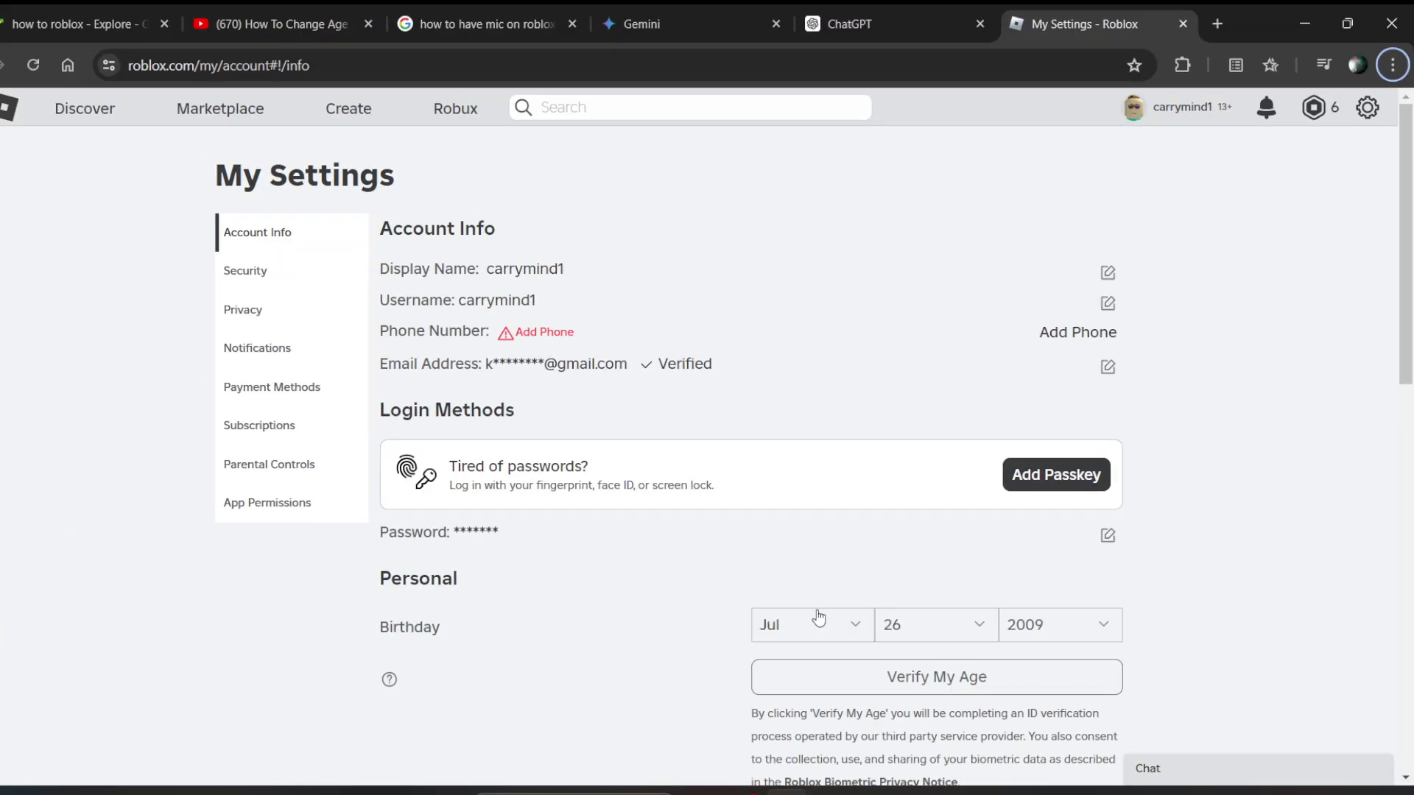
{"action": "double_click", "coordinate": [838, 619]}
{"action": "left_click", "coordinate": [841, 625]}
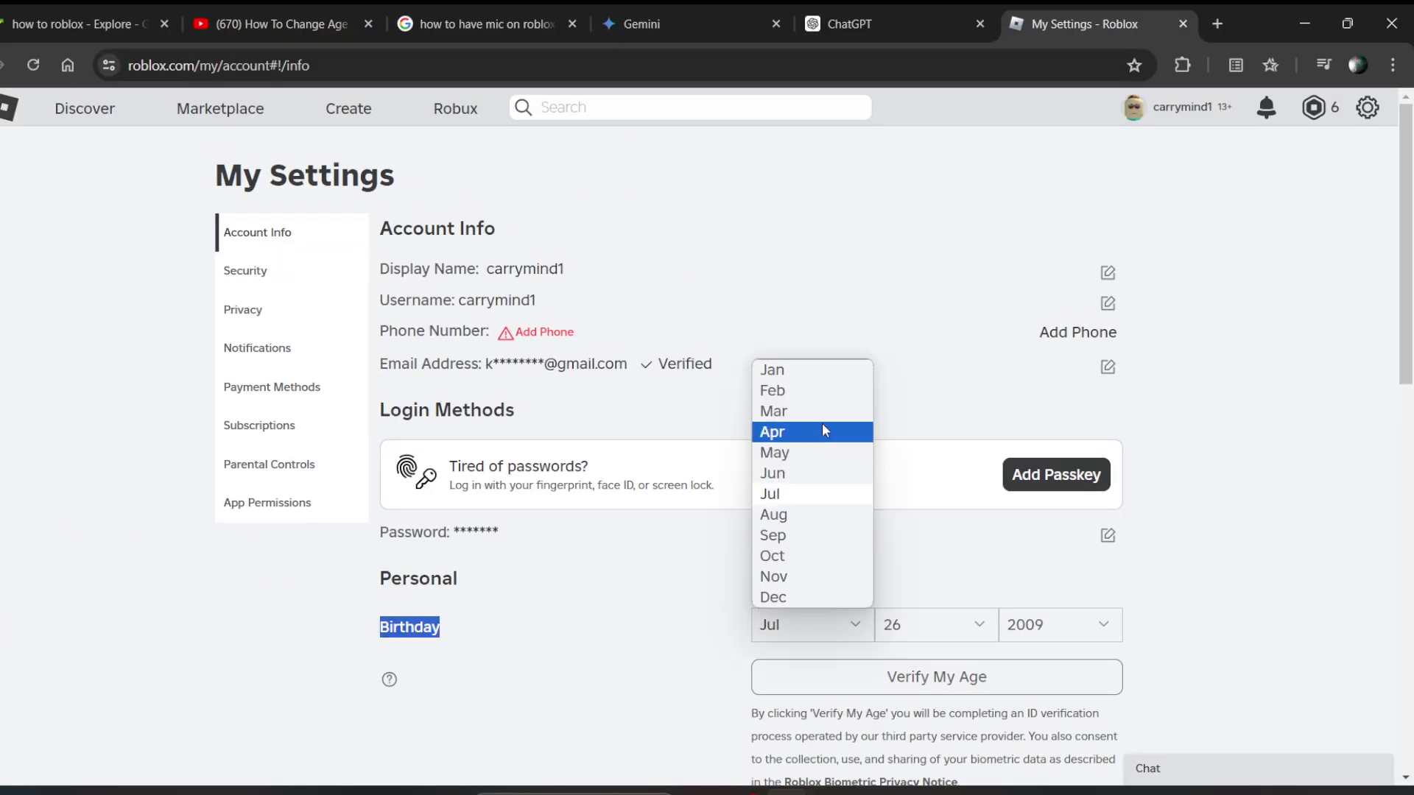
{"action": "left_click", "coordinate": [1265, 517]}
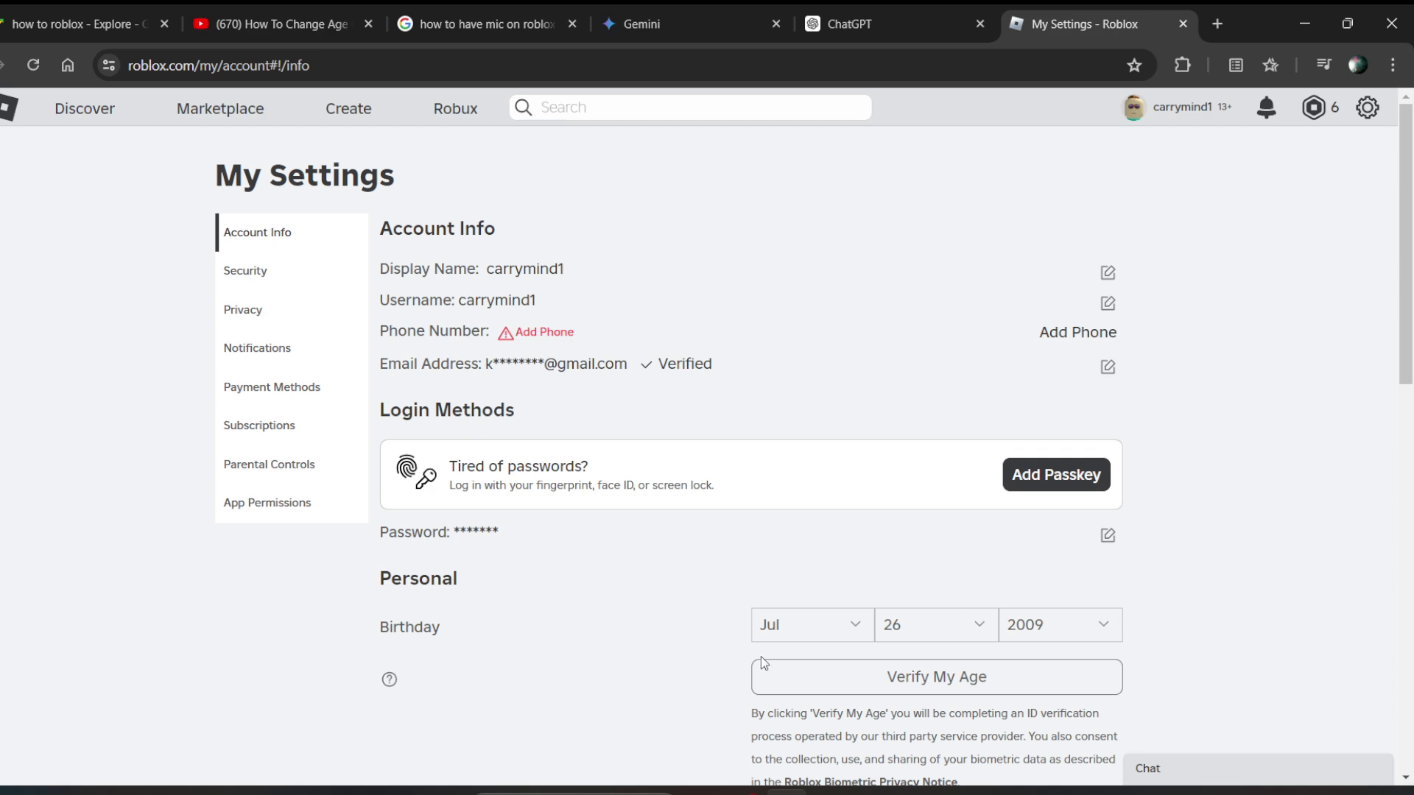
{"action": "left_click", "coordinate": [811, 632]}
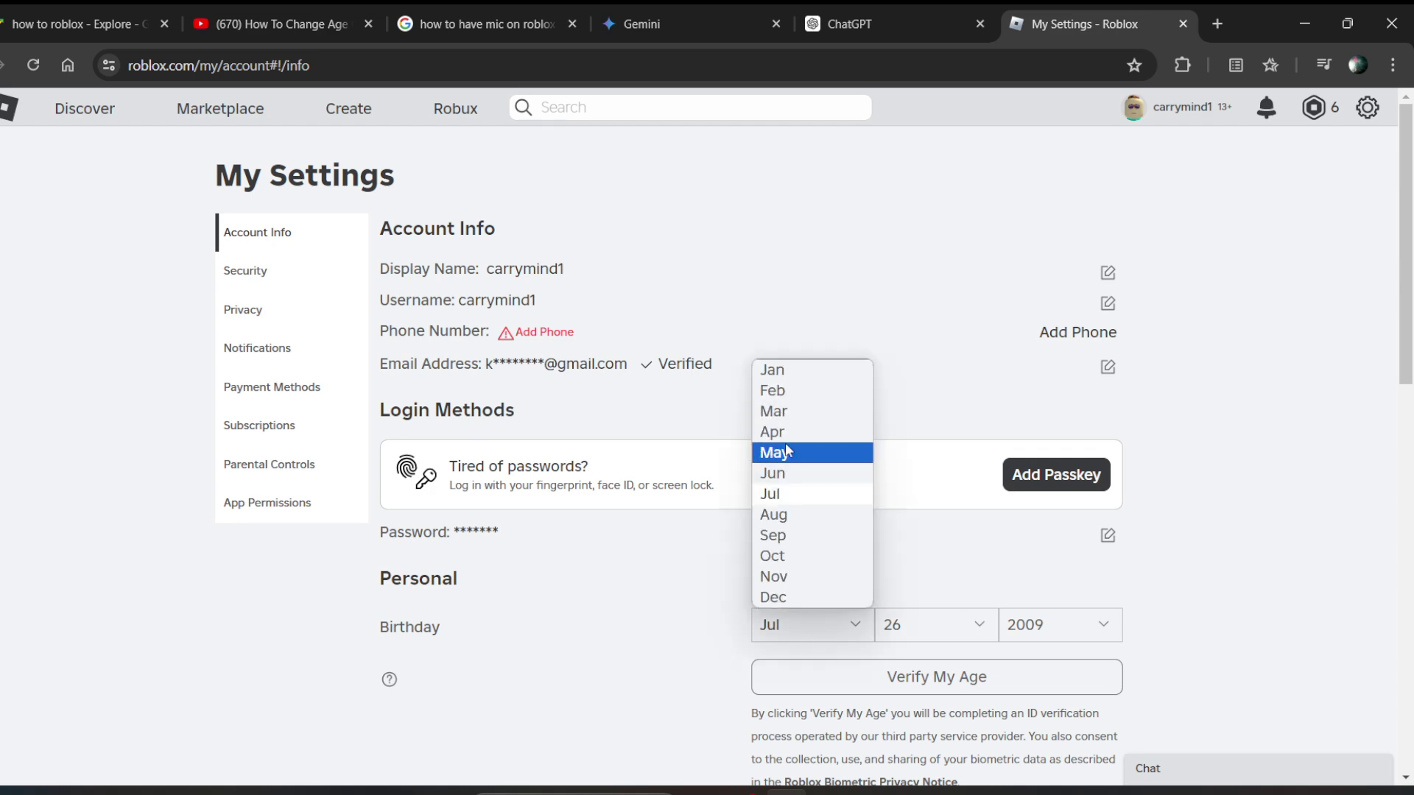
{"action": "key", "text": "Escape"}
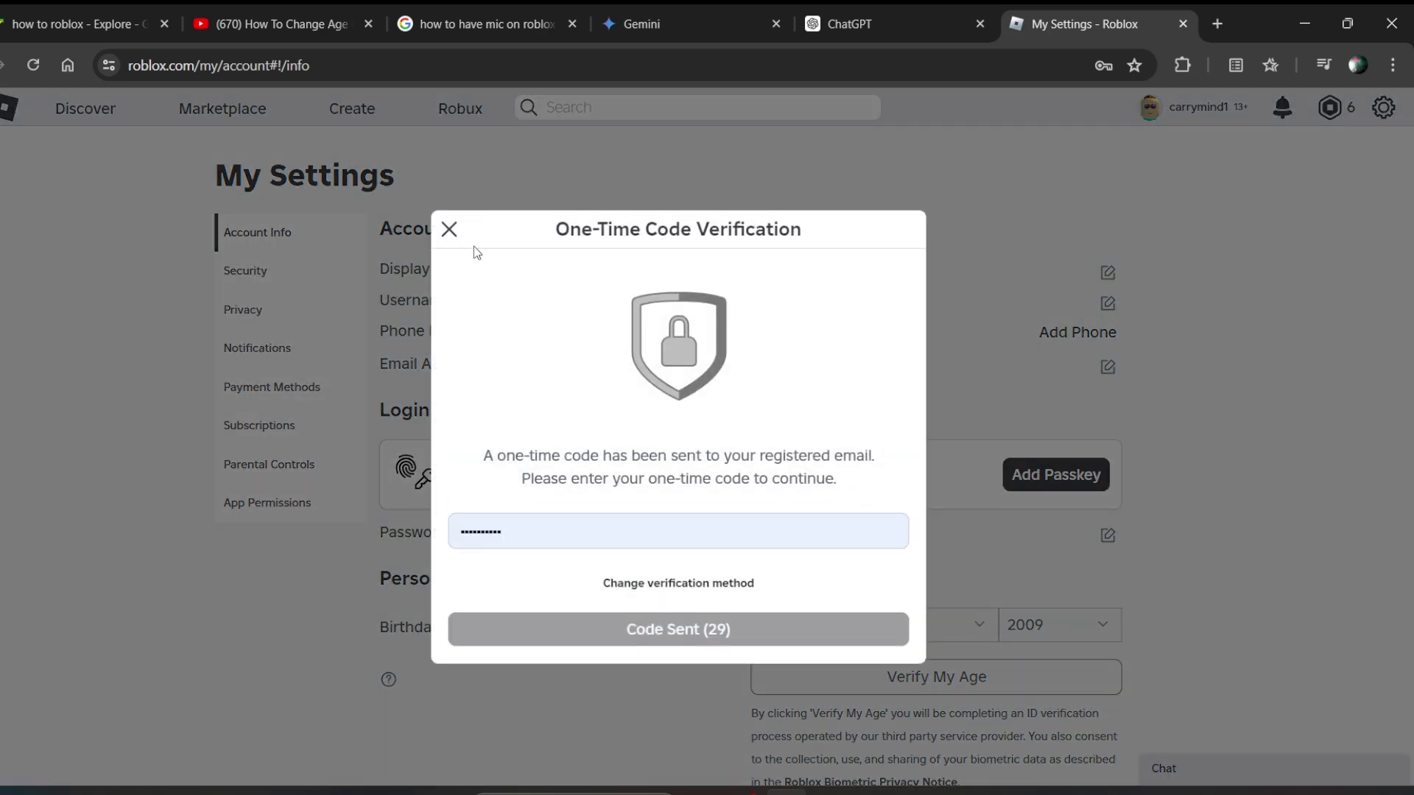
Dismiss the One-Time Code Verification modal.
{"action": "left_click", "coordinate": [449, 232]}
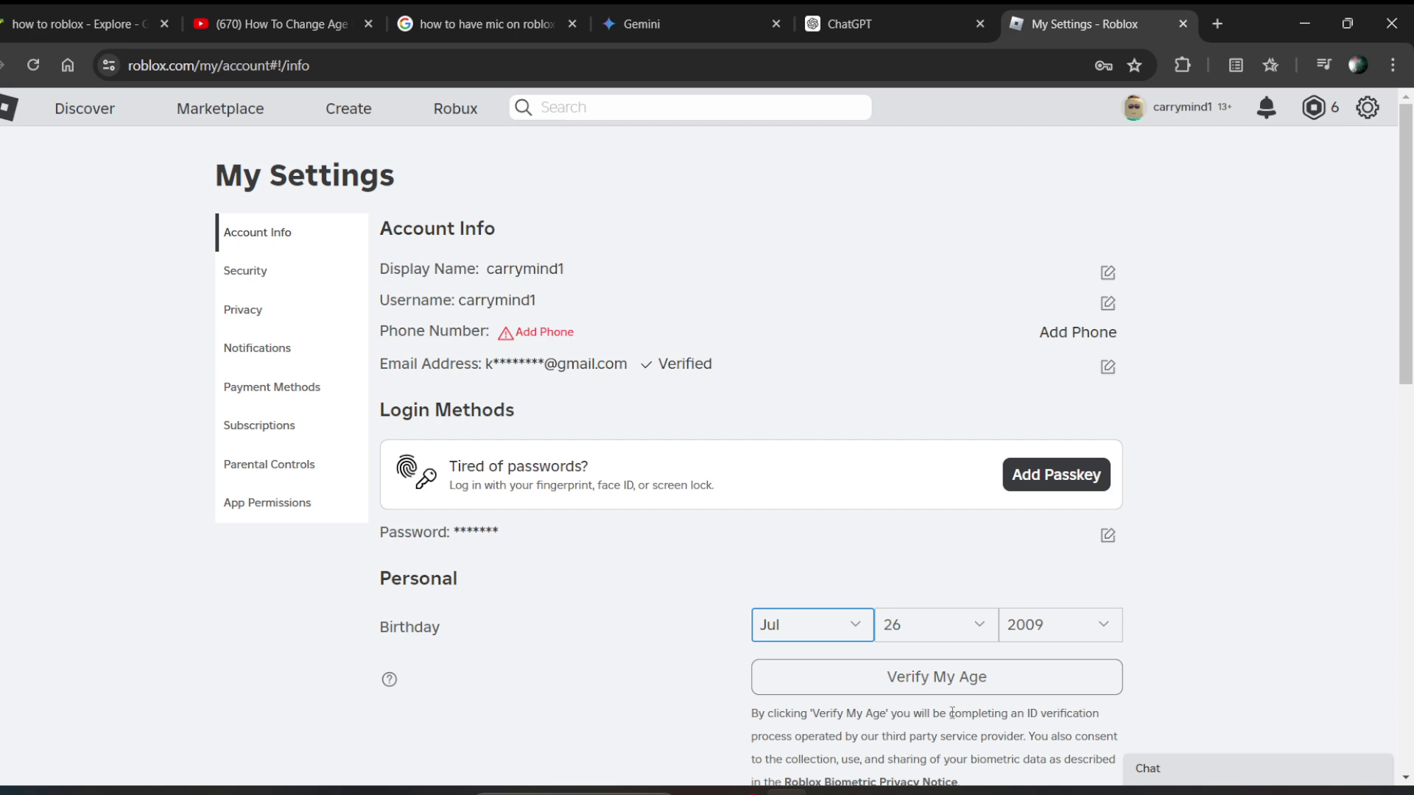
{"action": "scroll", "coordinate": [1411, 391], "scroll_direction": "down", "scroll_amount": 1}
{"action": "left_click_drag", "start_coordinate": [1411, 392], "coordinate": [1410, 445]}
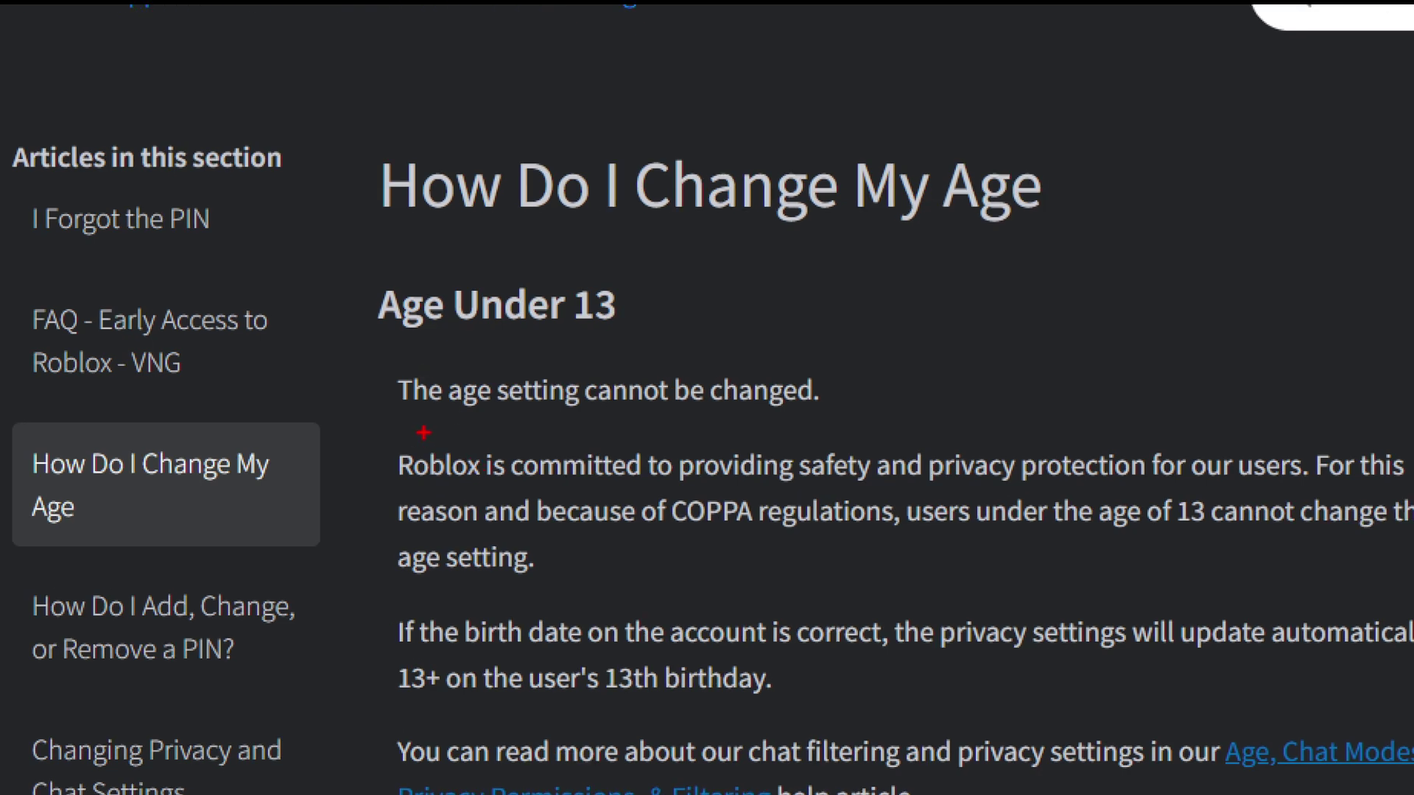
Read through the age-change article and follow its 'Contact support here' link.
{"action": "left_click_drag", "start_coordinate": [423, 430], "coordinate": [904, 405]}
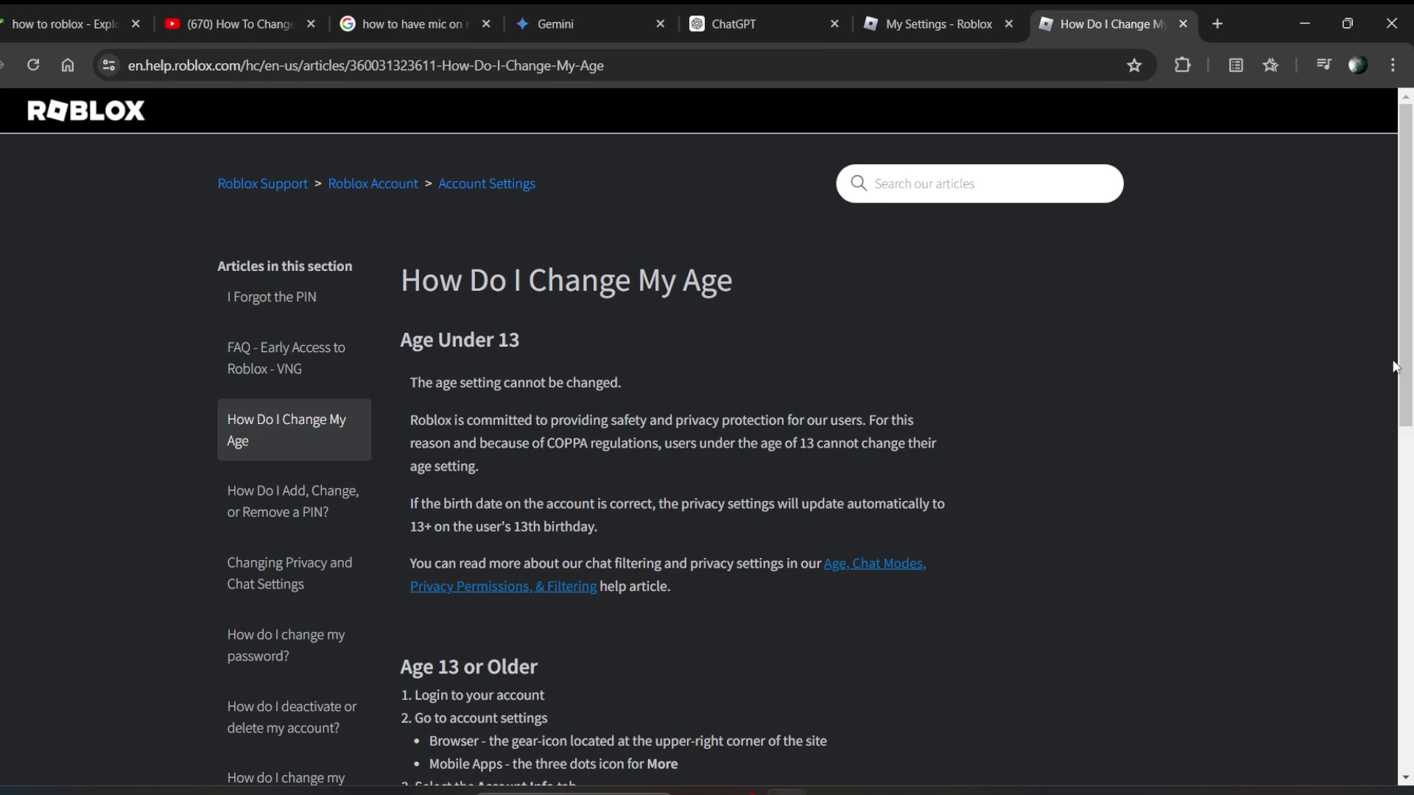
{"action": "scroll", "coordinate": [997, 461], "scroll_direction": "down", "scroll_amount": 1}
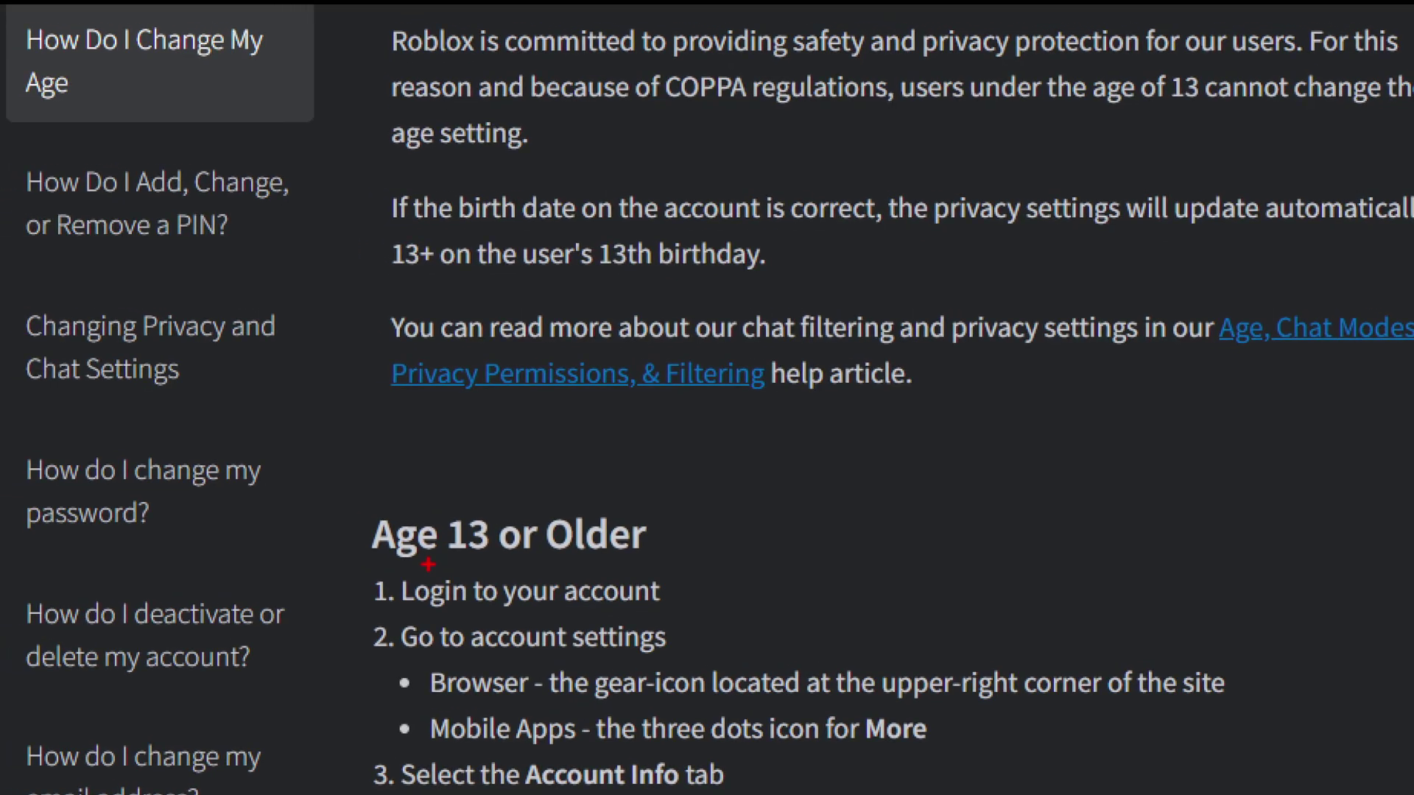
{"action": "left_click_drag", "start_coordinate": [428, 564], "coordinate": [586, 542]}
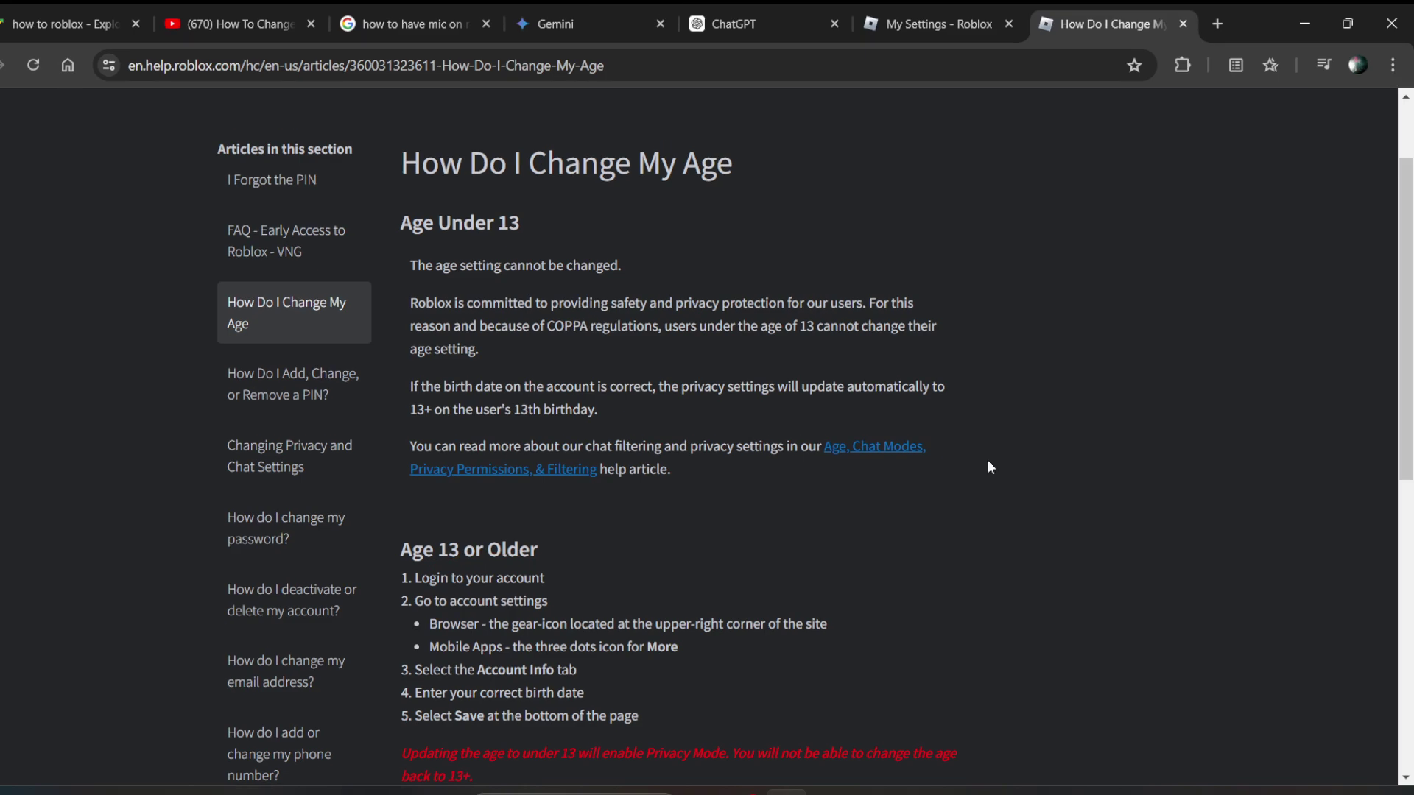
{"action": "scroll", "coordinate": [747, 706], "scroll_direction": "down", "scroll_amount": 2}
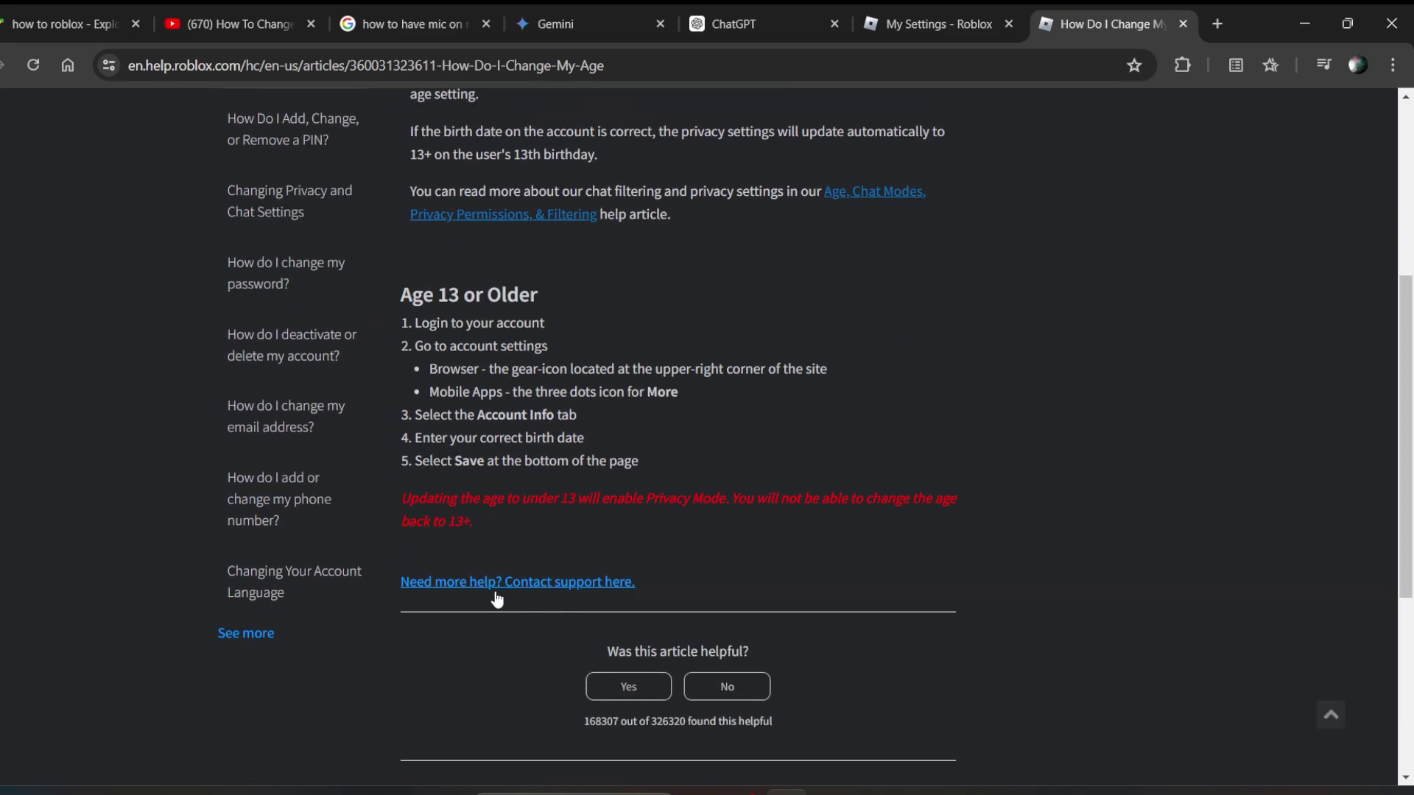
{"action": "left_click", "coordinate": [551, 583]}
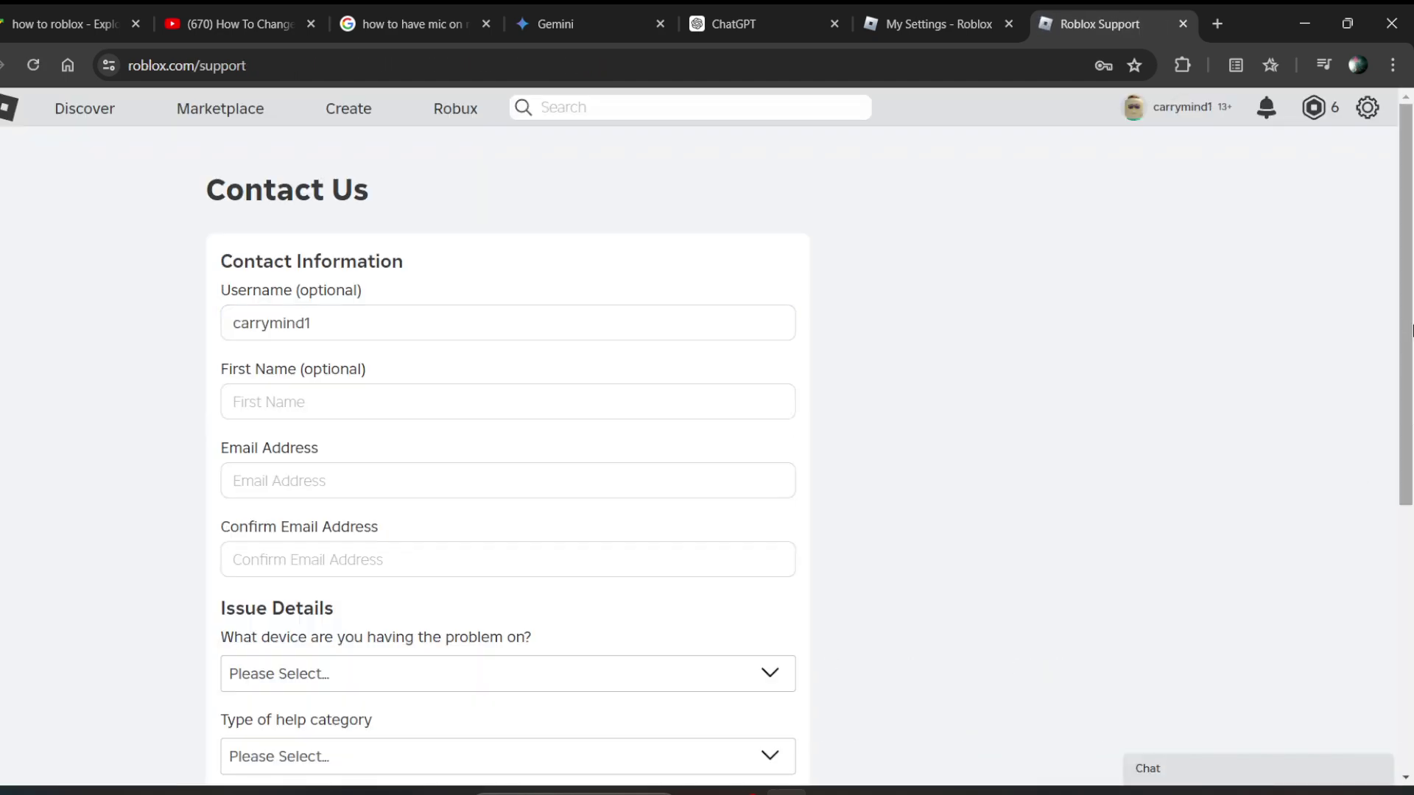
{"action": "left_click_drag", "start_coordinate": [1404, 292], "coordinate": [1392, 411]}
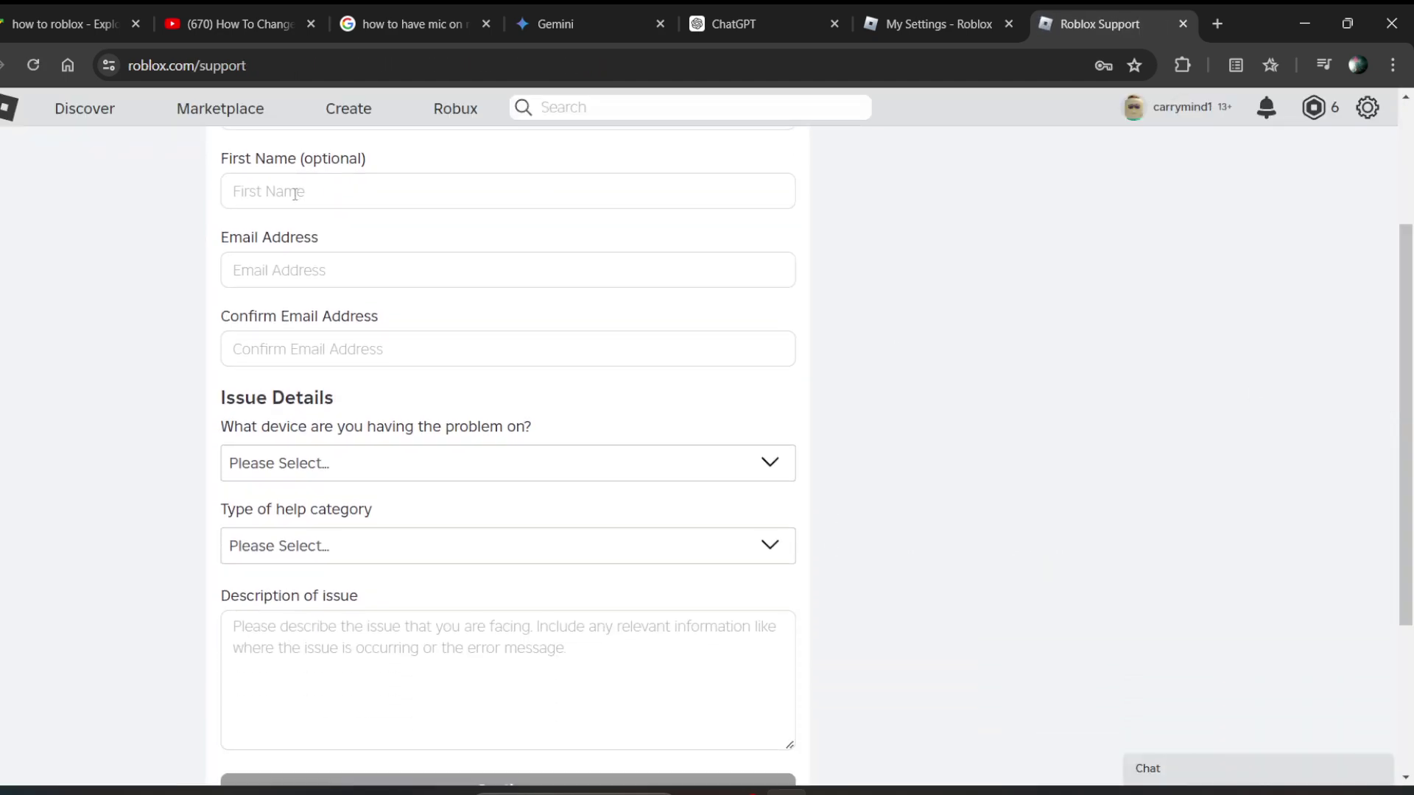
{"action": "key", "text": "ctrl+1"}
{"action": "left_click_drag", "start_coordinate": [294, 192], "coordinate": [372, 191]}
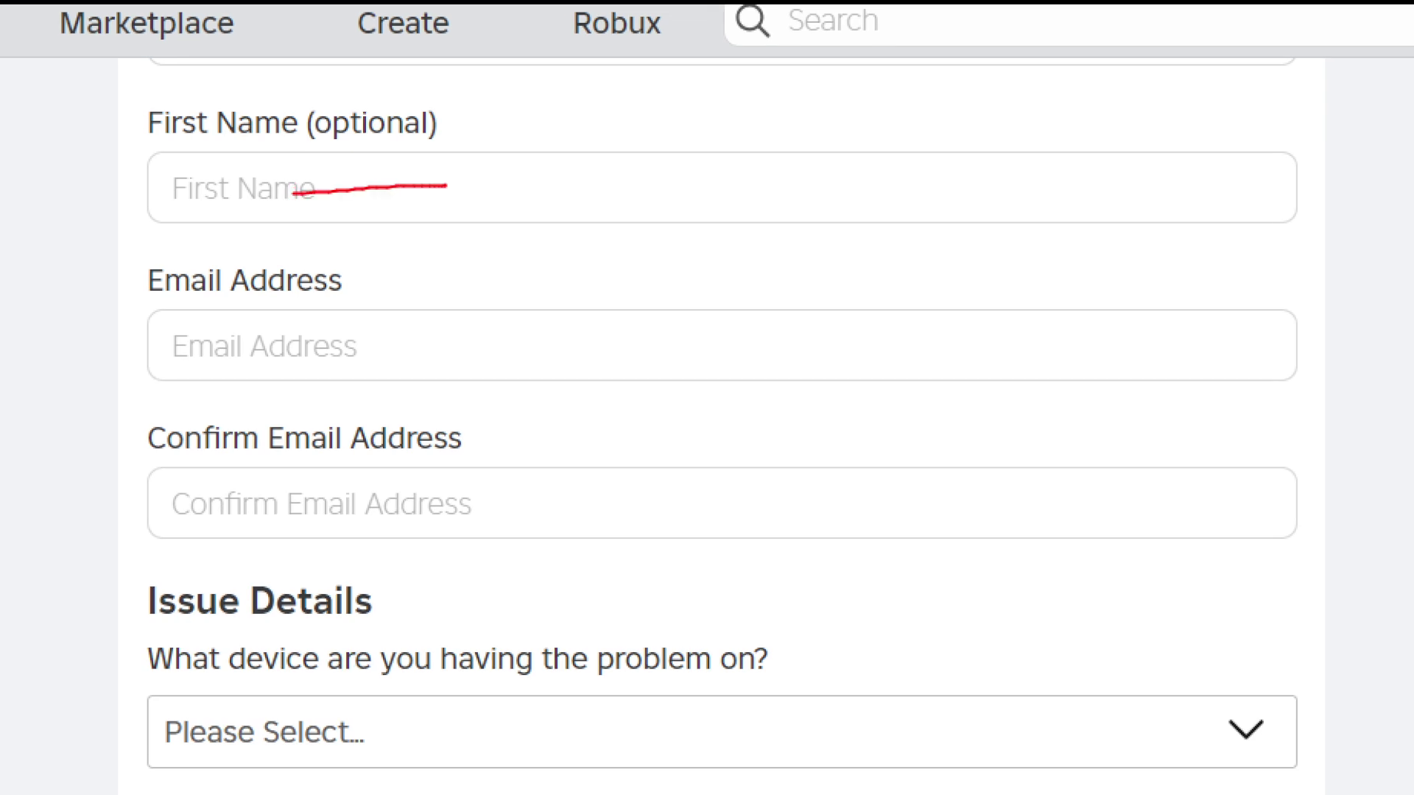
{"action": "left_click_drag", "start_coordinate": [232, 338], "coordinate": [486, 327]}
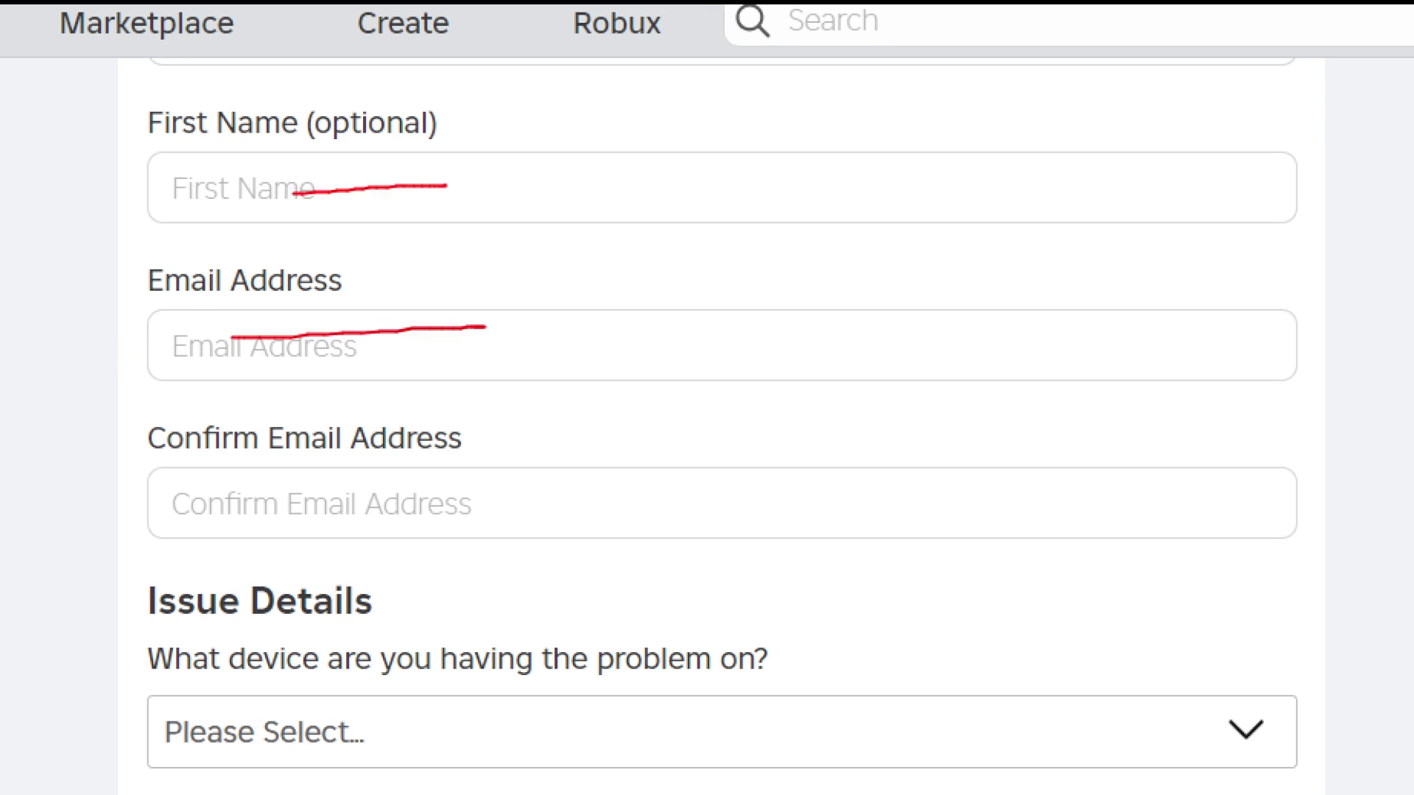
{"action": "left_click_drag", "start_coordinate": [173, 515], "coordinate": [537, 508]}
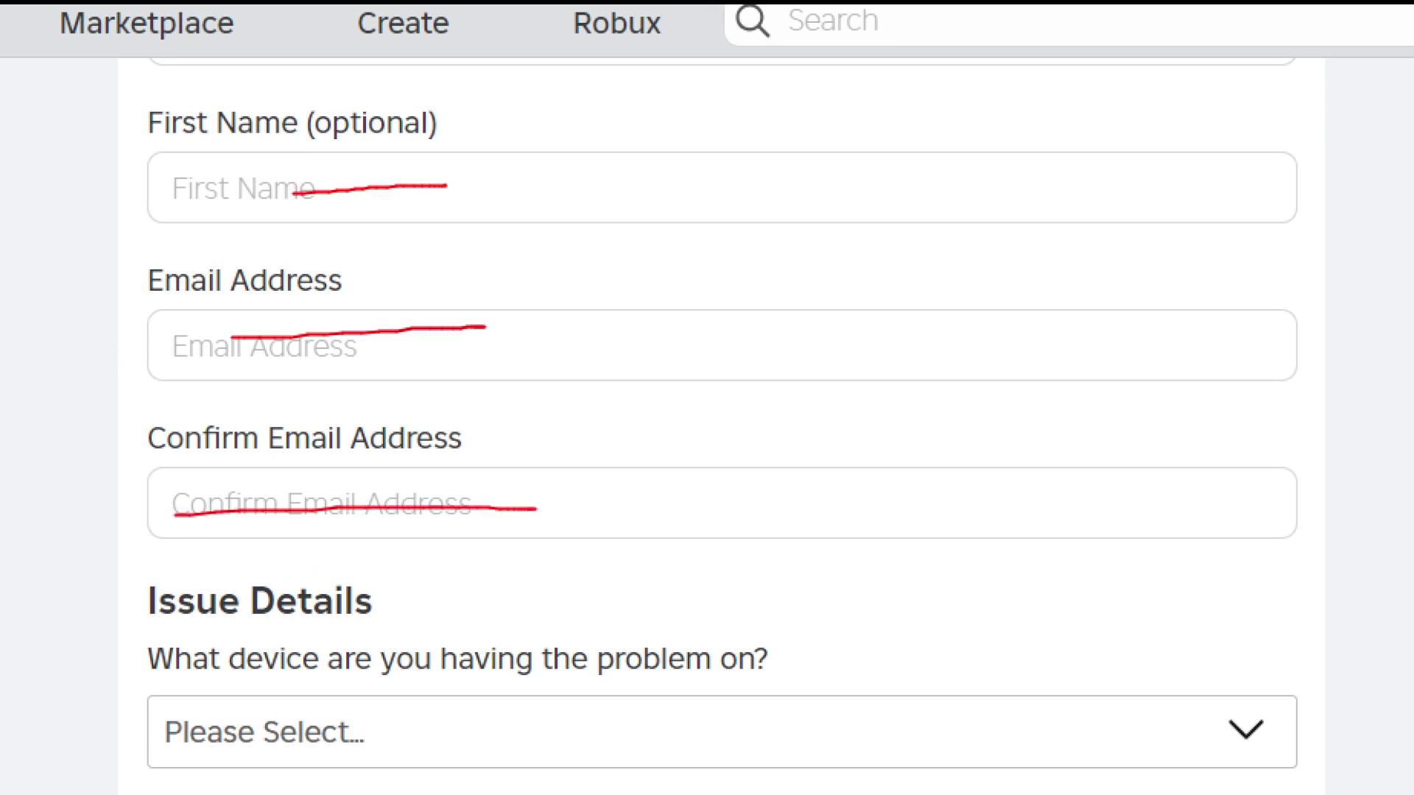
{"action": "key", "text": "Escape"}
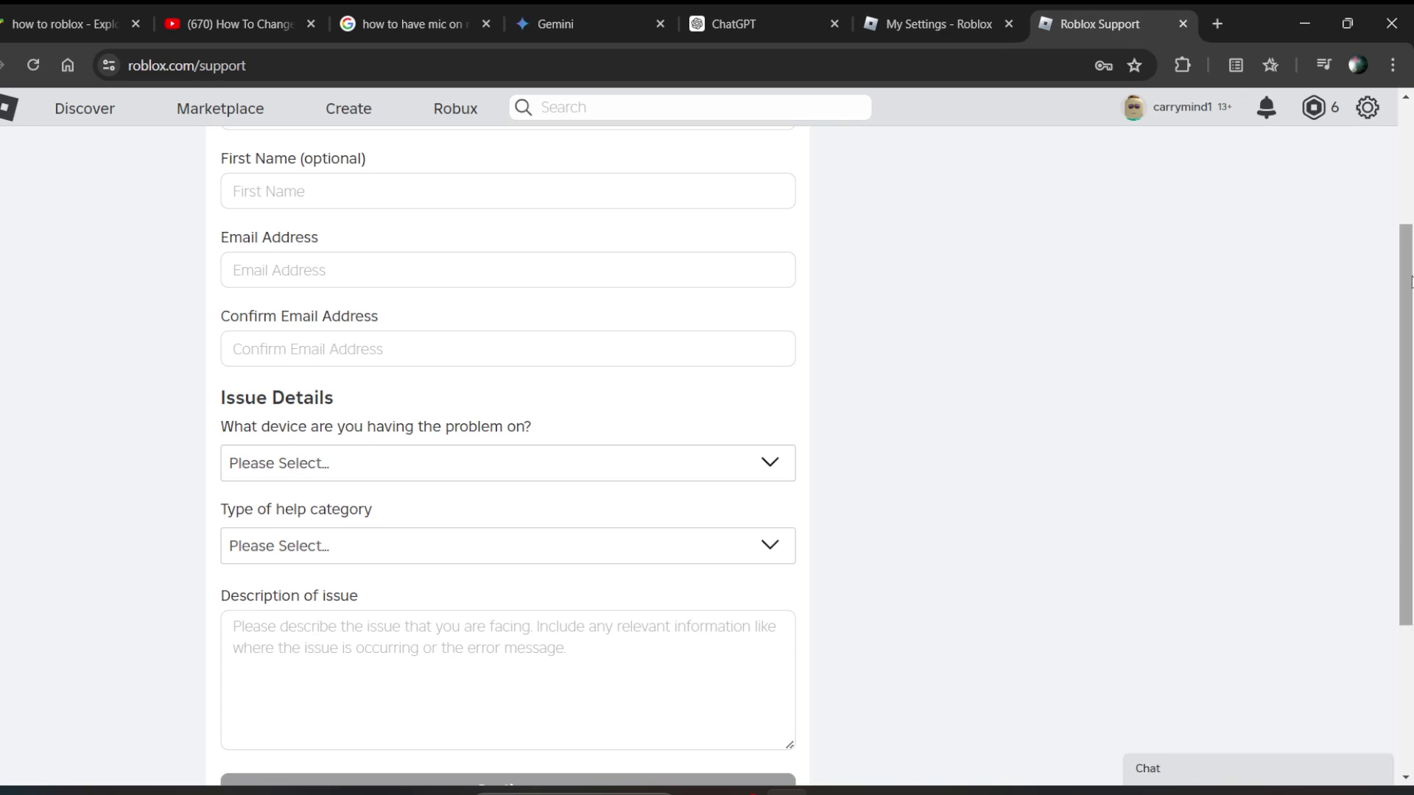
{"action": "scroll", "coordinate": [661, 440], "scroll_direction": "down", "scroll_amount": 2}
{"action": "key", "text": "ctrl+1"}
{"action": "key", "text": "Escape"}
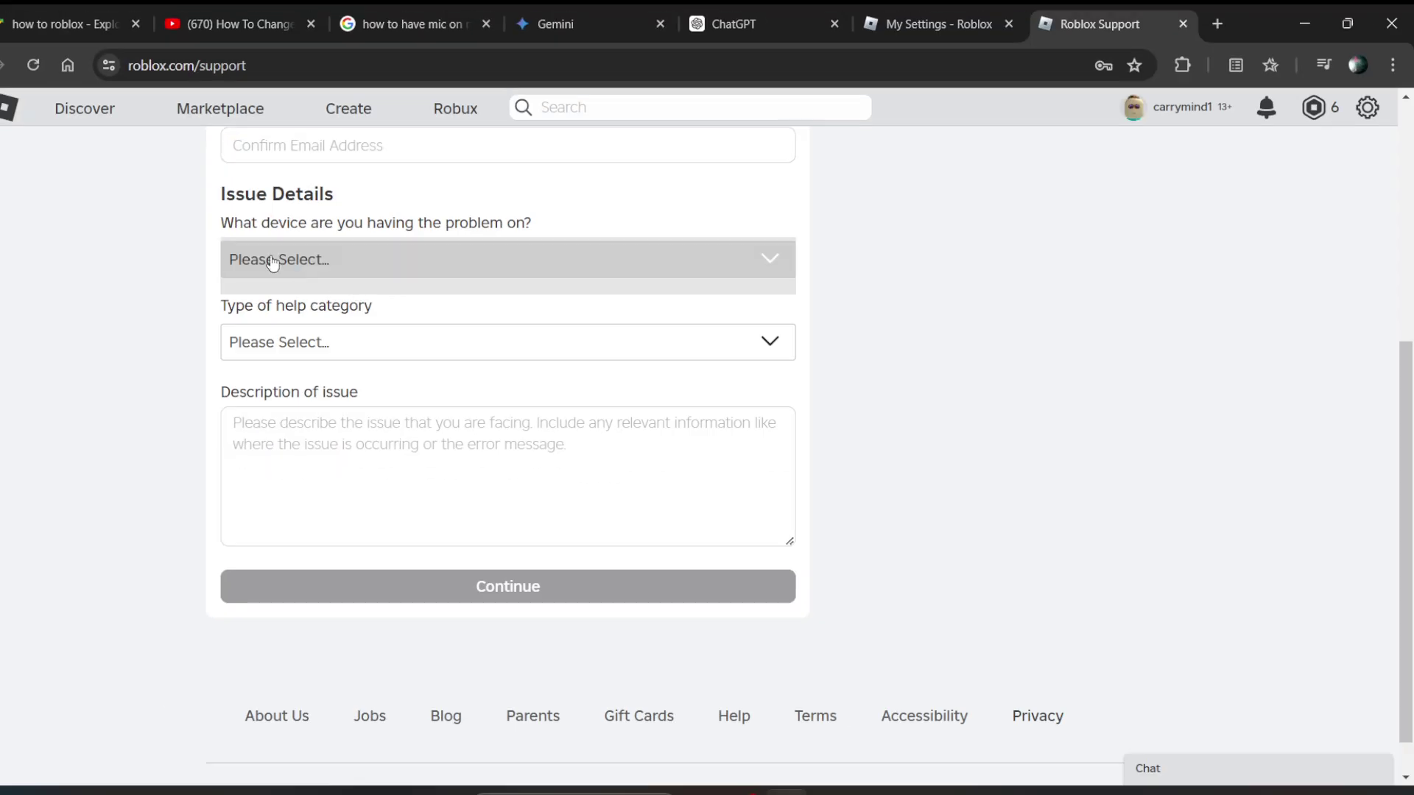
Select PC as the device and How To as the initial help category.
{"action": "left_click", "coordinate": [265, 259]}
{"action": "left_click", "coordinate": [270, 288]}
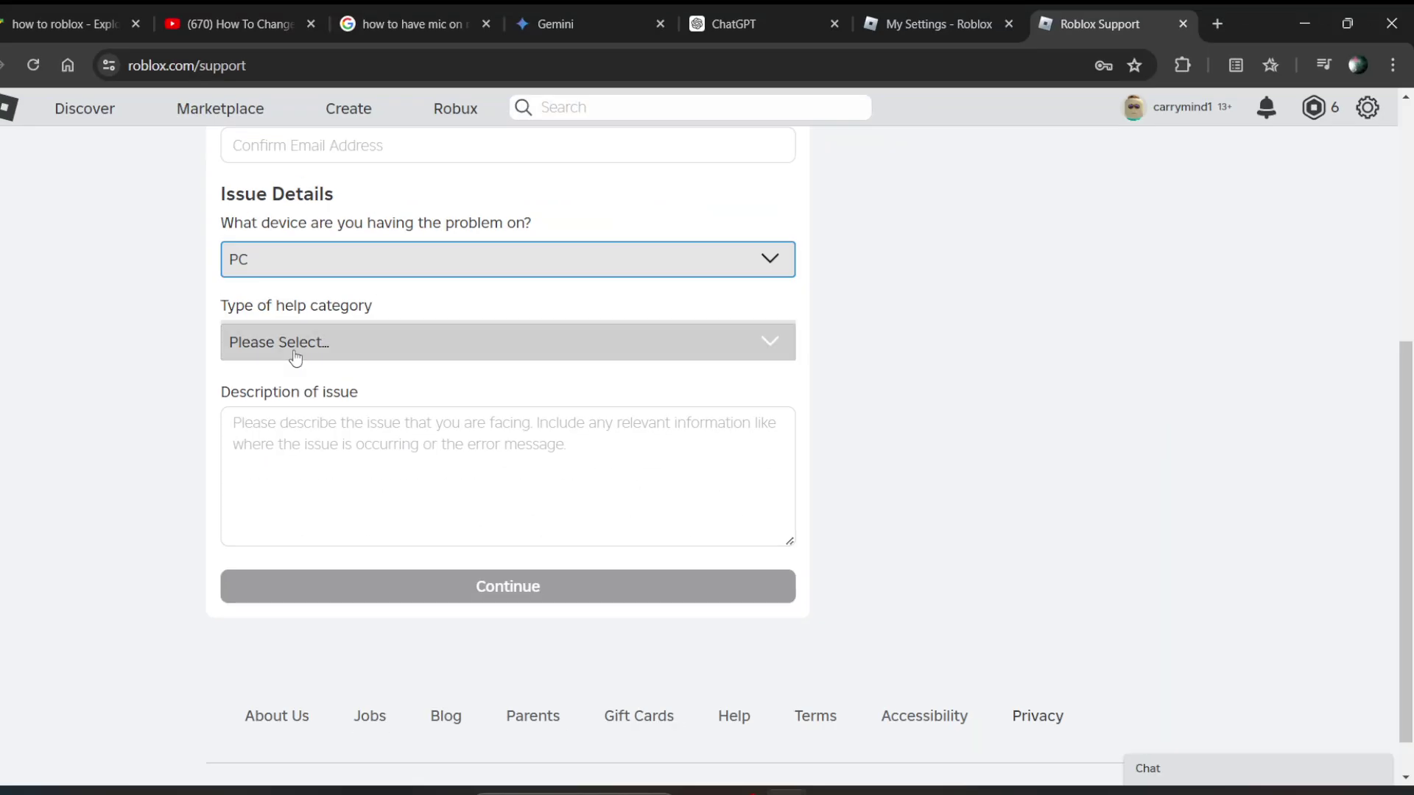
{"action": "left_click", "coordinate": [296, 358]}
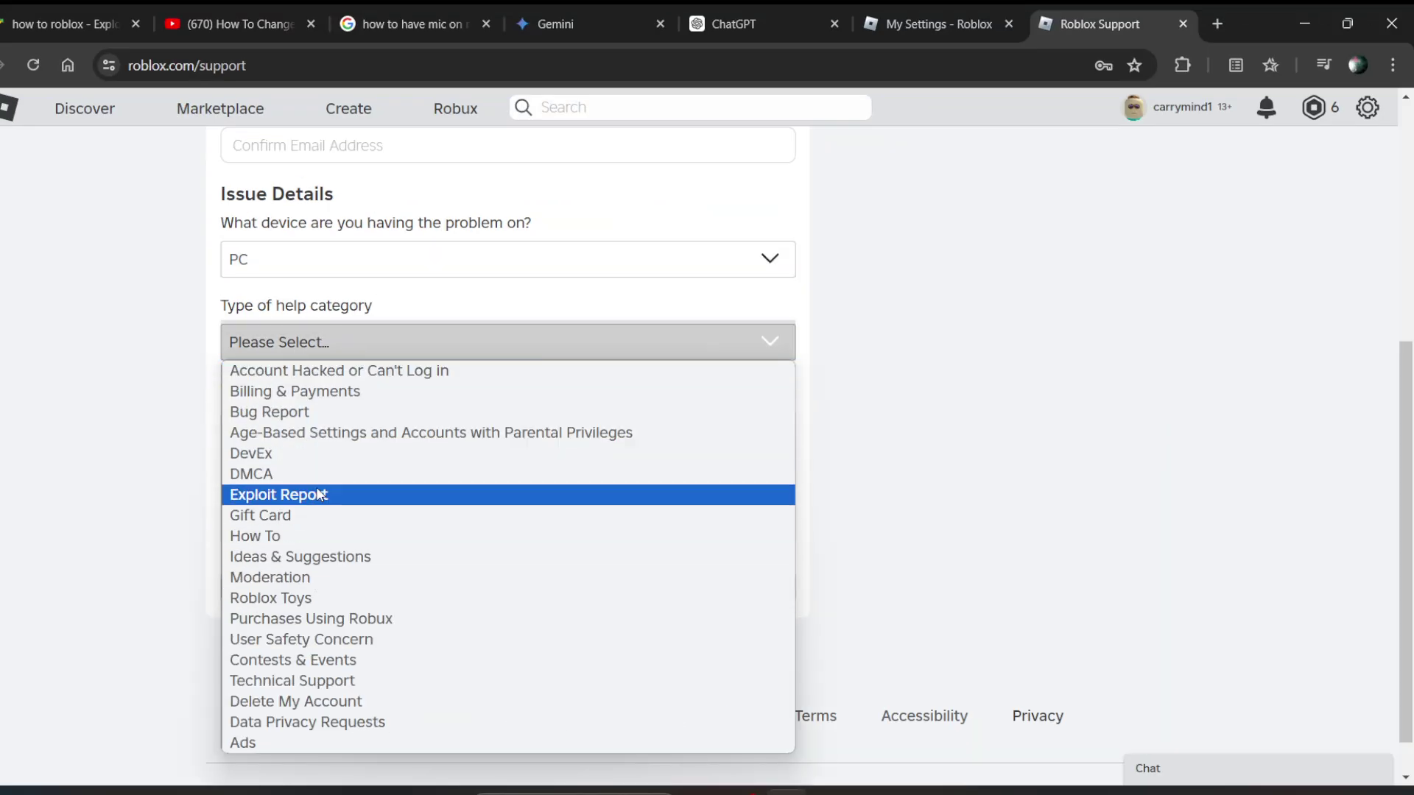
{"action": "left_click", "coordinate": [298, 537]}
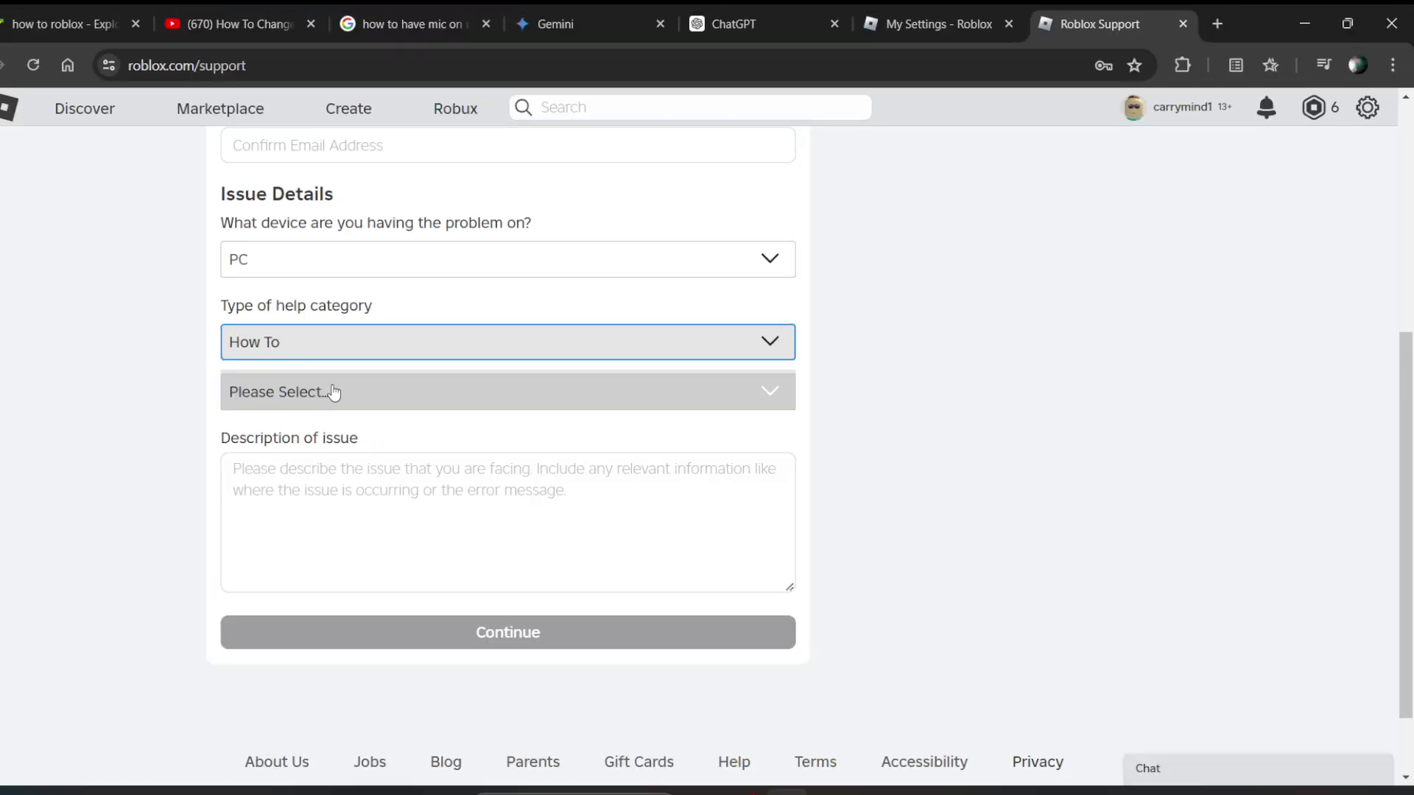
{"action": "left_click", "coordinate": [333, 393]}
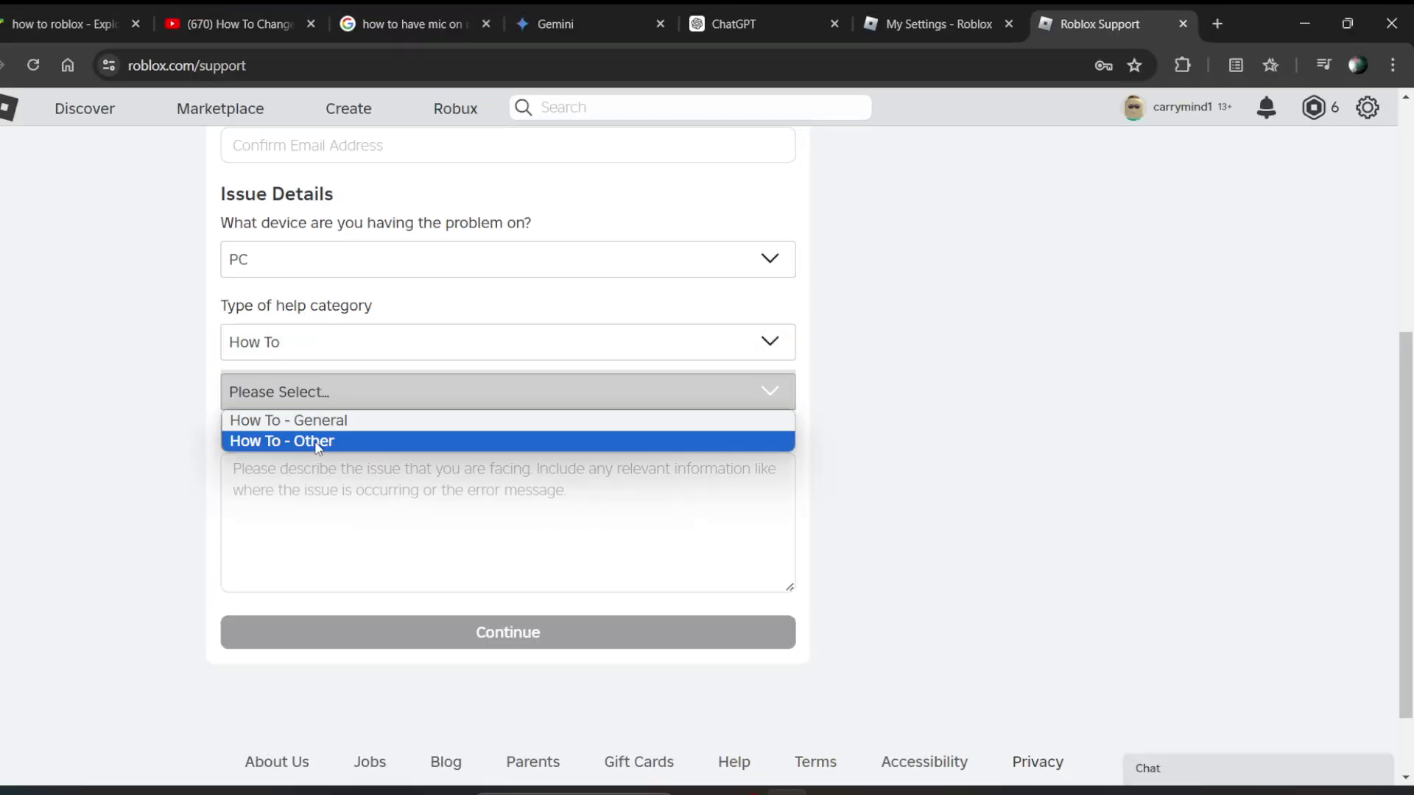
Change the category to Age-Based Settings and Accounts with Parental Privileges, subcategory Change Child Age.
{"action": "left_click", "coordinate": [314, 351]}
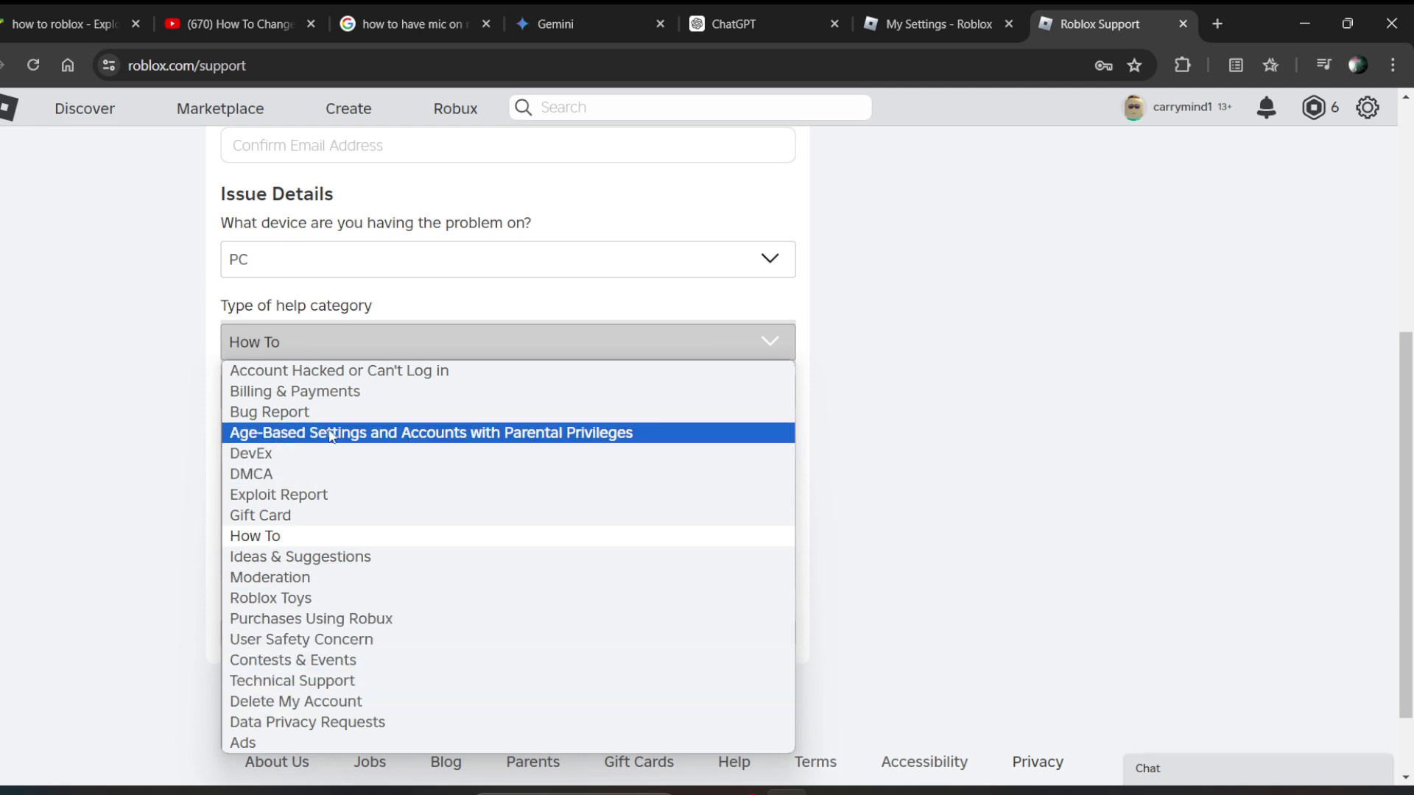
{"action": "left_click", "coordinate": [302, 434]}
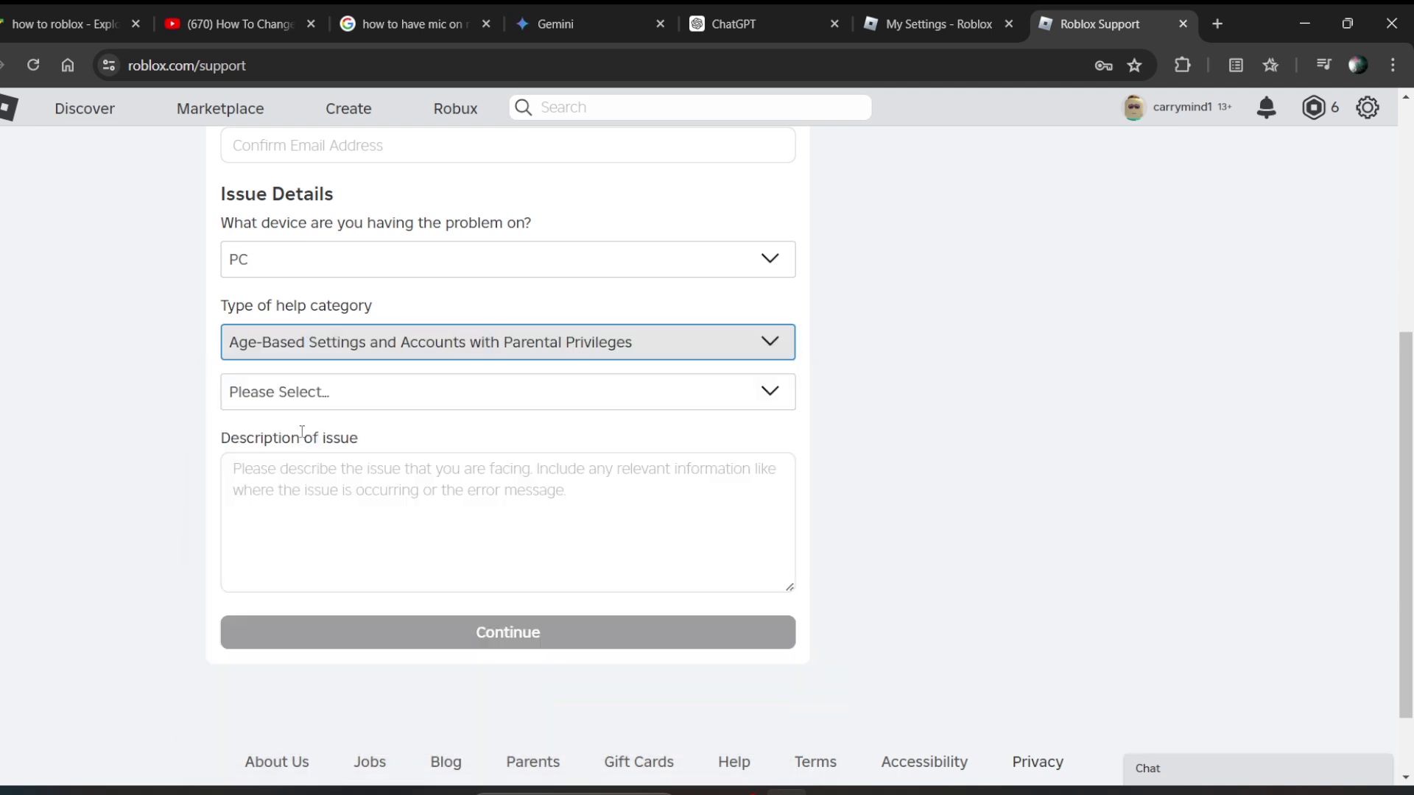
{"action": "left_click", "coordinate": [322, 399]}
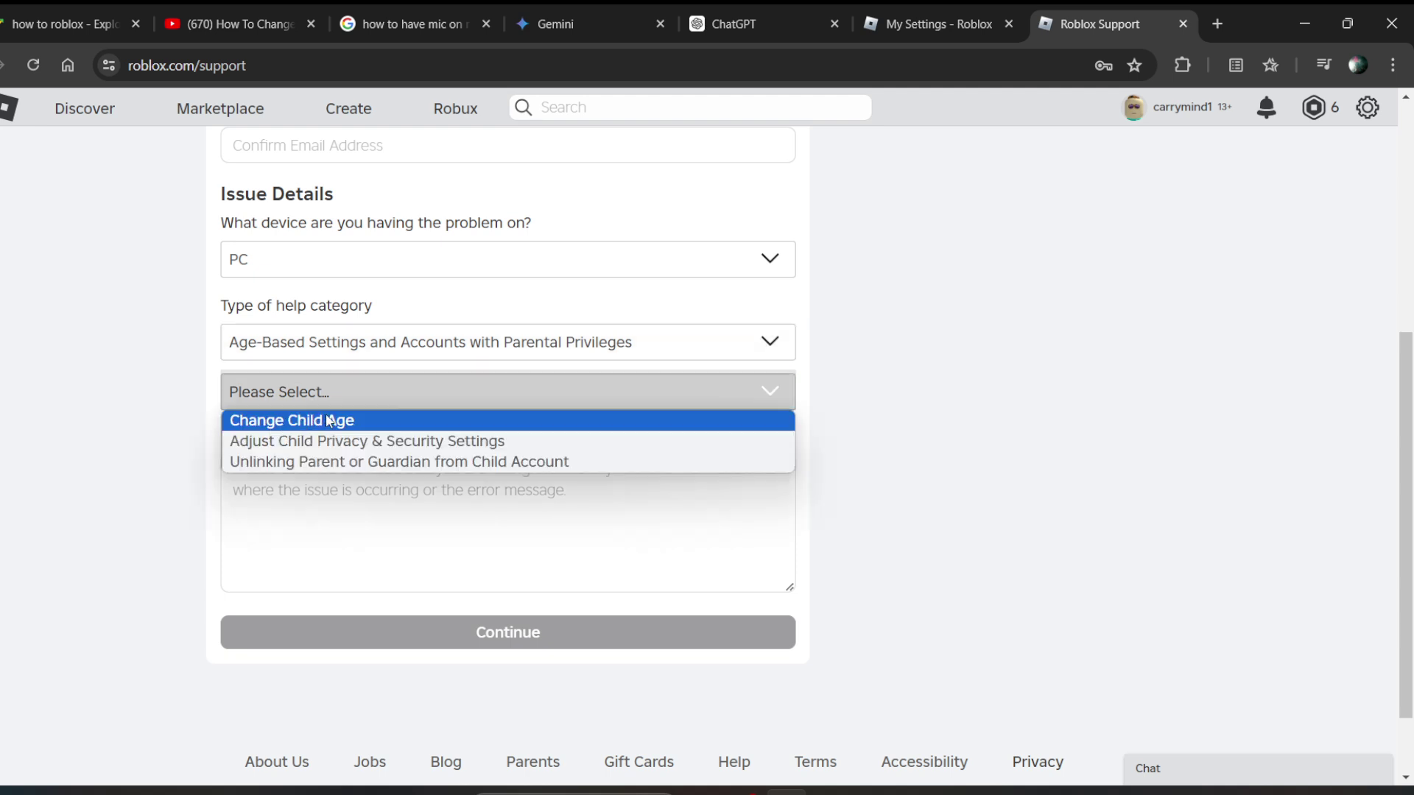
{"action": "left_click", "coordinate": [330, 421]}
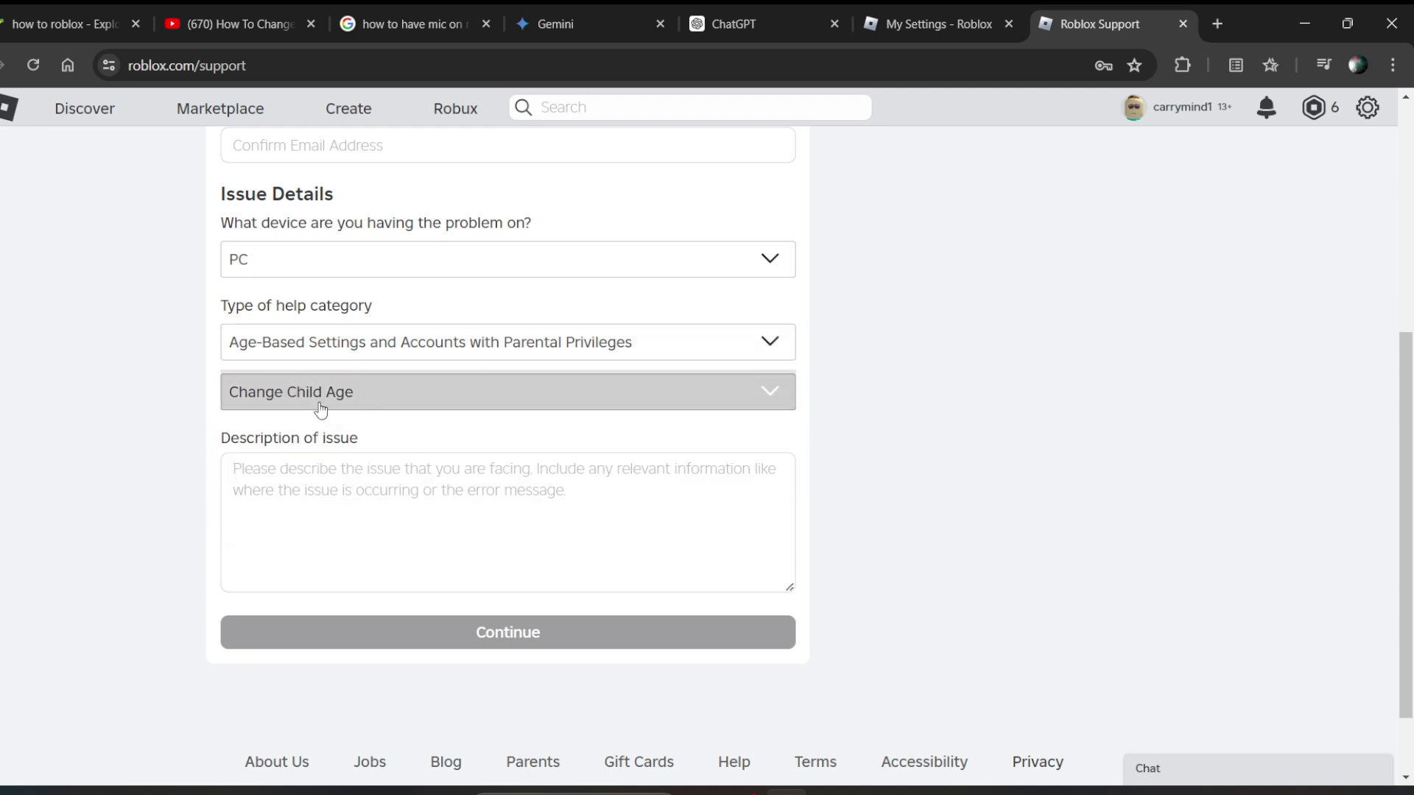
{"action": "left_click", "coordinate": [341, 505]}
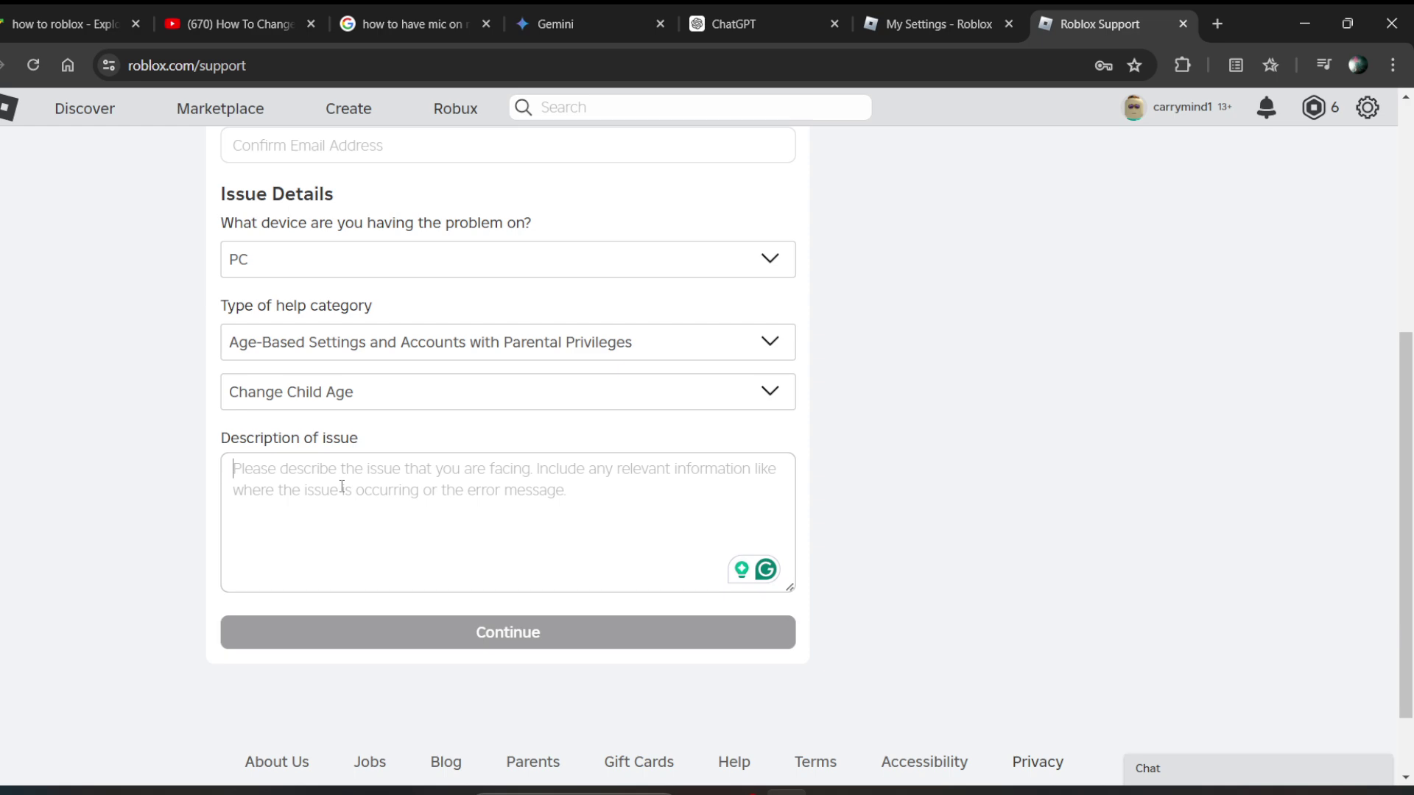
Paste the birthdate-correction request into the description, review it, then return to My Settings.
{"action": "type", "text": "I recently created an account and mistakenly entered the wrong birthdate, listing my age as under 13. Could you please assist me in correcting my birthdate to reflect my actual age? My username is [Your Username]. I appreciate your help in resolving this matter."}
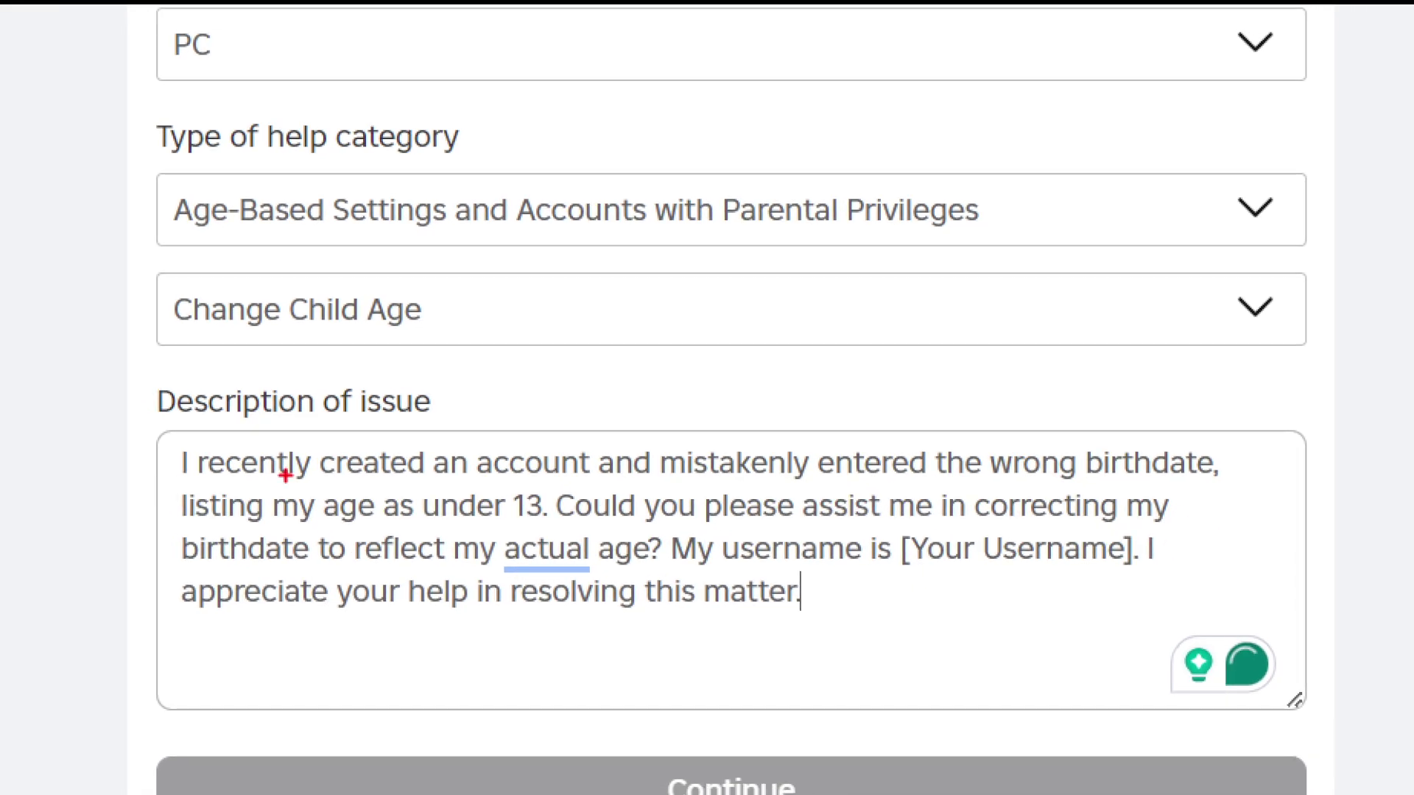
{"action": "left_click_drag", "start_coordinate": [198, 485], "coordinate": [482, 468]}
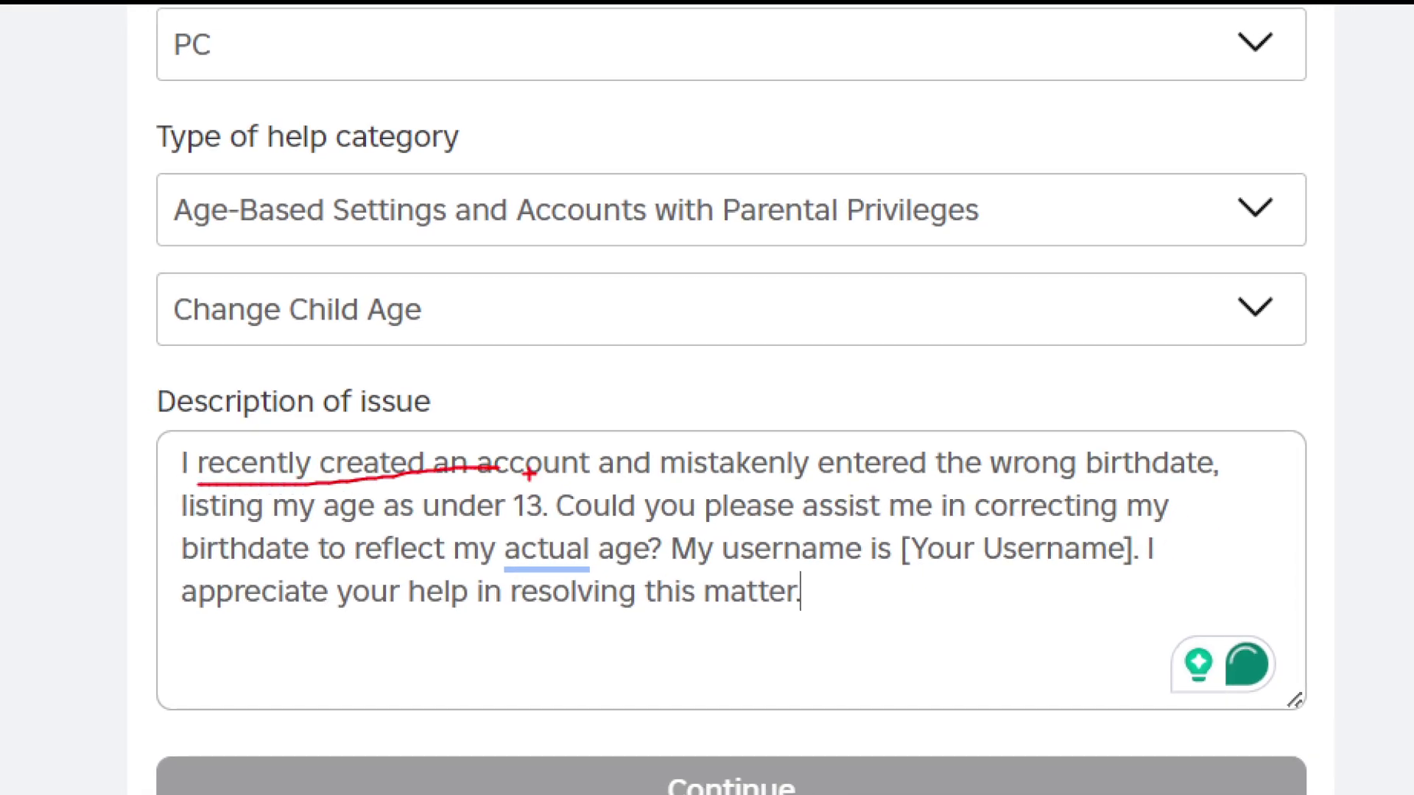
{"action": "left_click_drag", "start_coordinate": [786, 478], "coordinate": [1093, 490]}
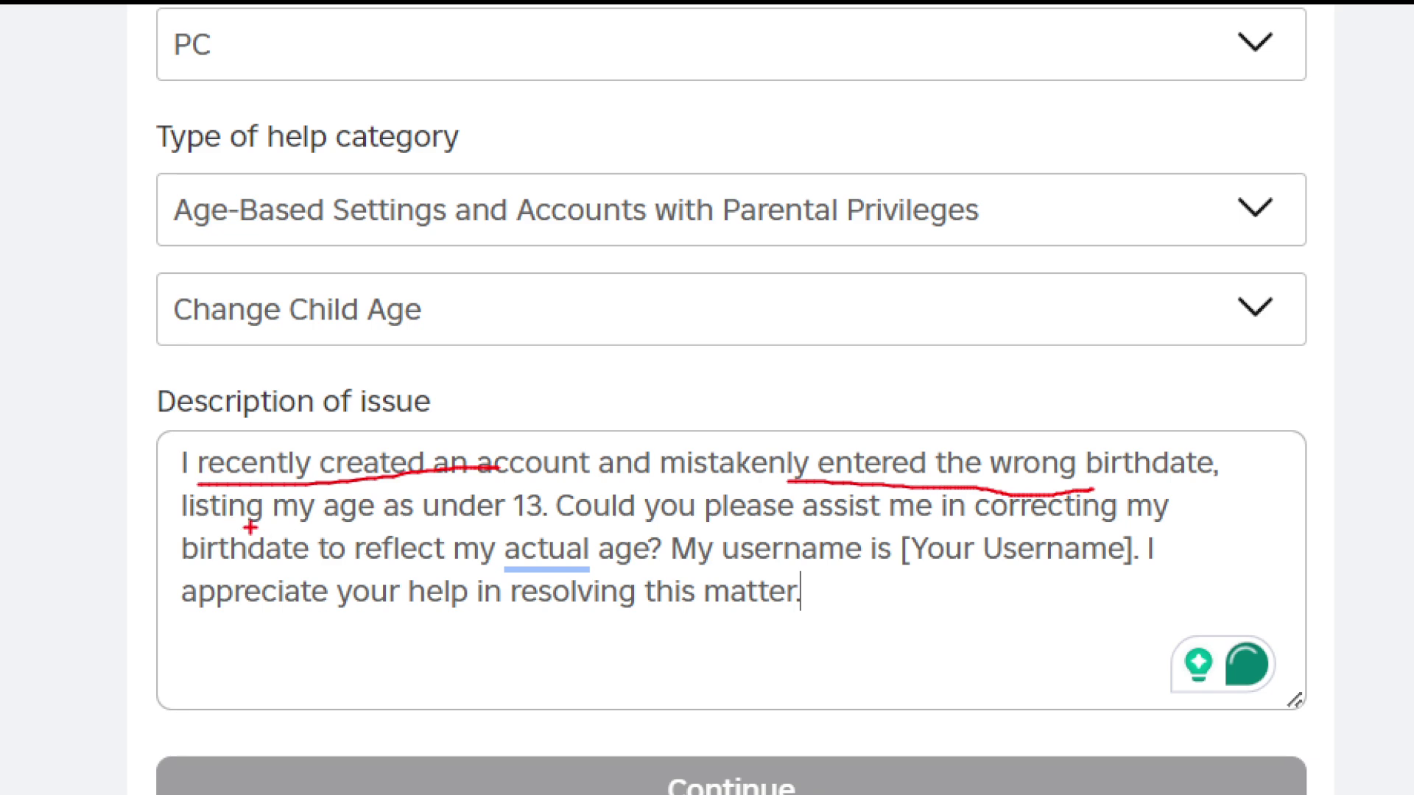
{"action": "mouse_move", "coordinate": [186, 526]}
{"action": "left_mouse_down"}
{"action": "mouse_move", "coordinate": [865, 540]}
{"action": "mouse_move", "coordinate": [1280, 528]}
{"action": "left_mouse_up"}
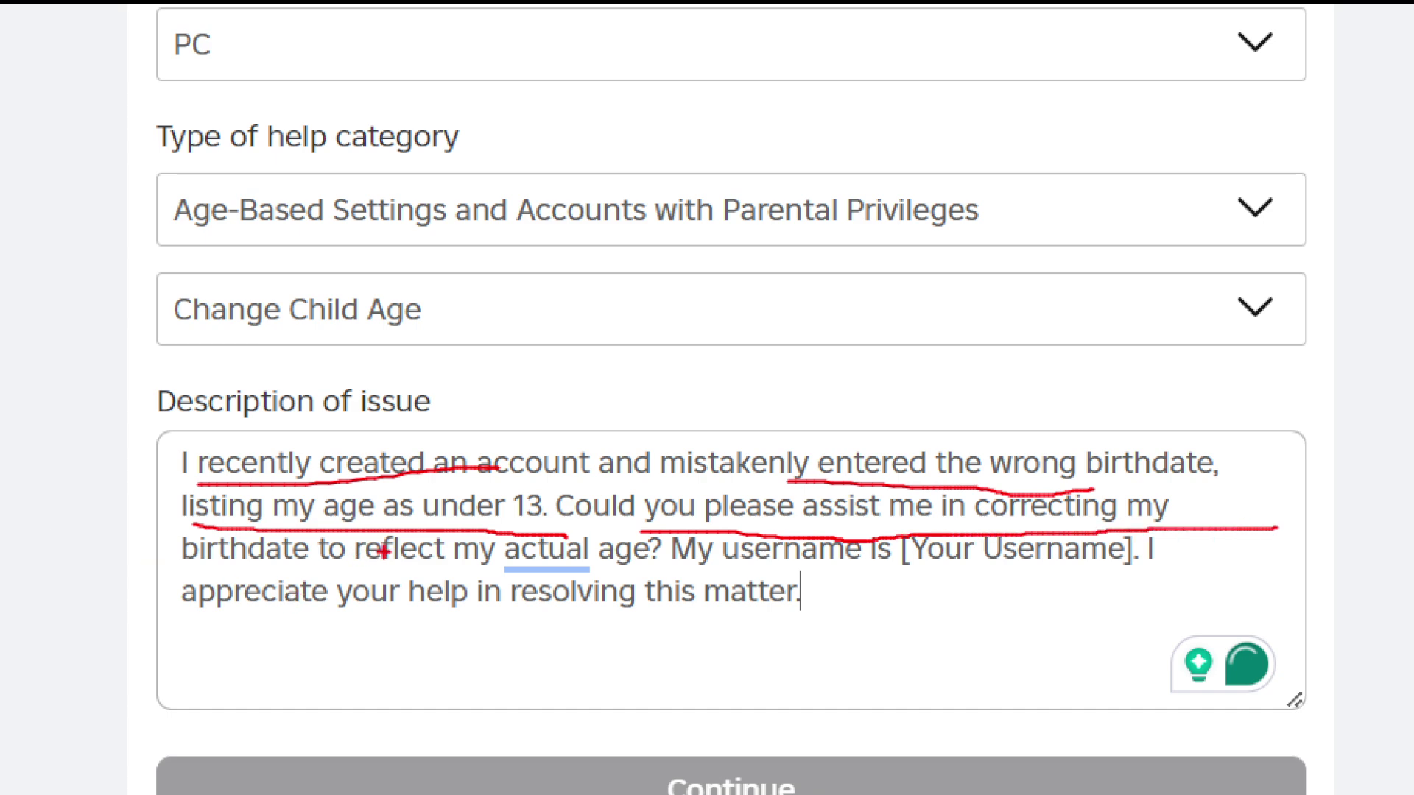
{"action": "left_click_drag", "start_coordinate": [495, 581], "coordinate": [640, 579]}
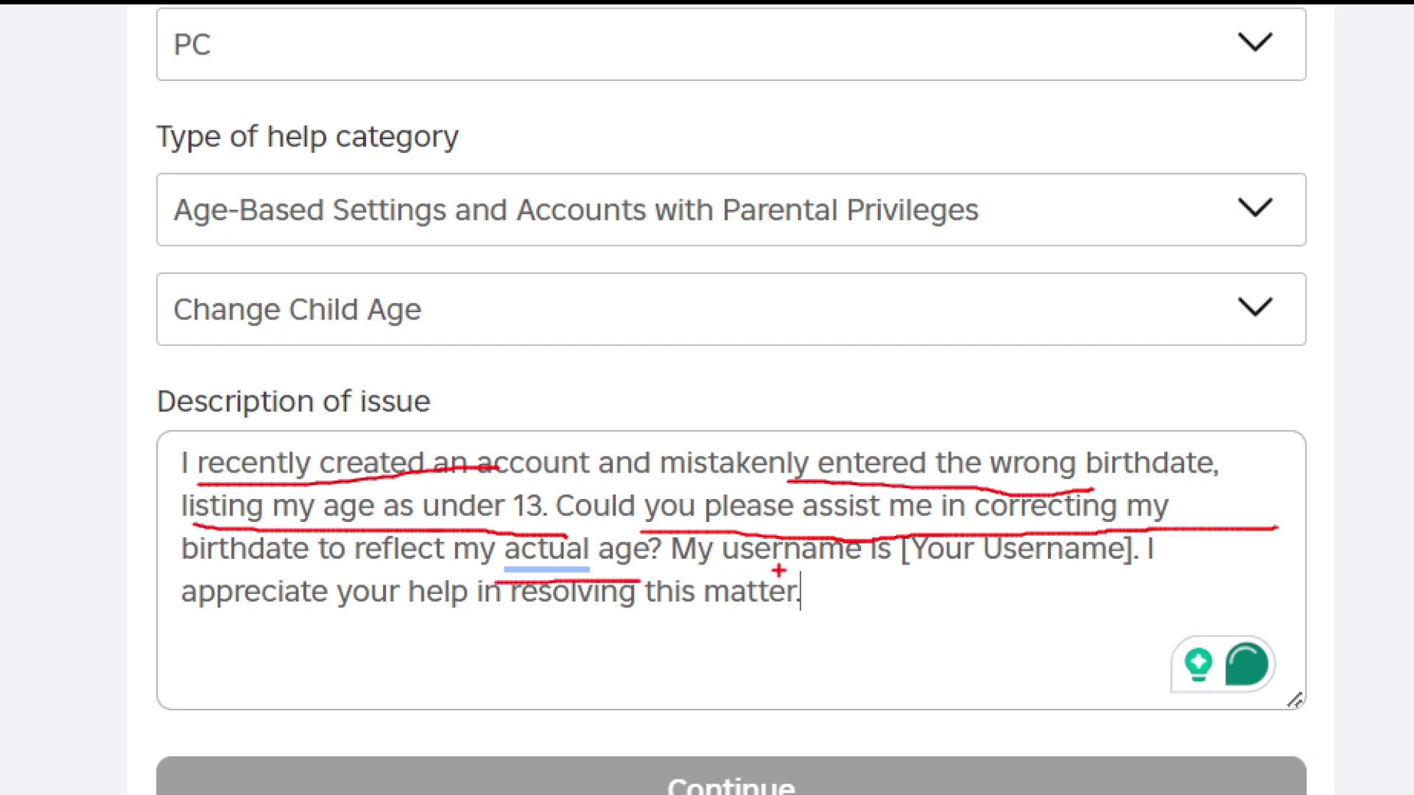
{"action": "left_click_drag", "start_coordinate": [778, 574], "coordinate": [897, 586]}
{"action": "left_click_drag", "start_coordinate": [242, 621], "coordinate": [972, 620]}
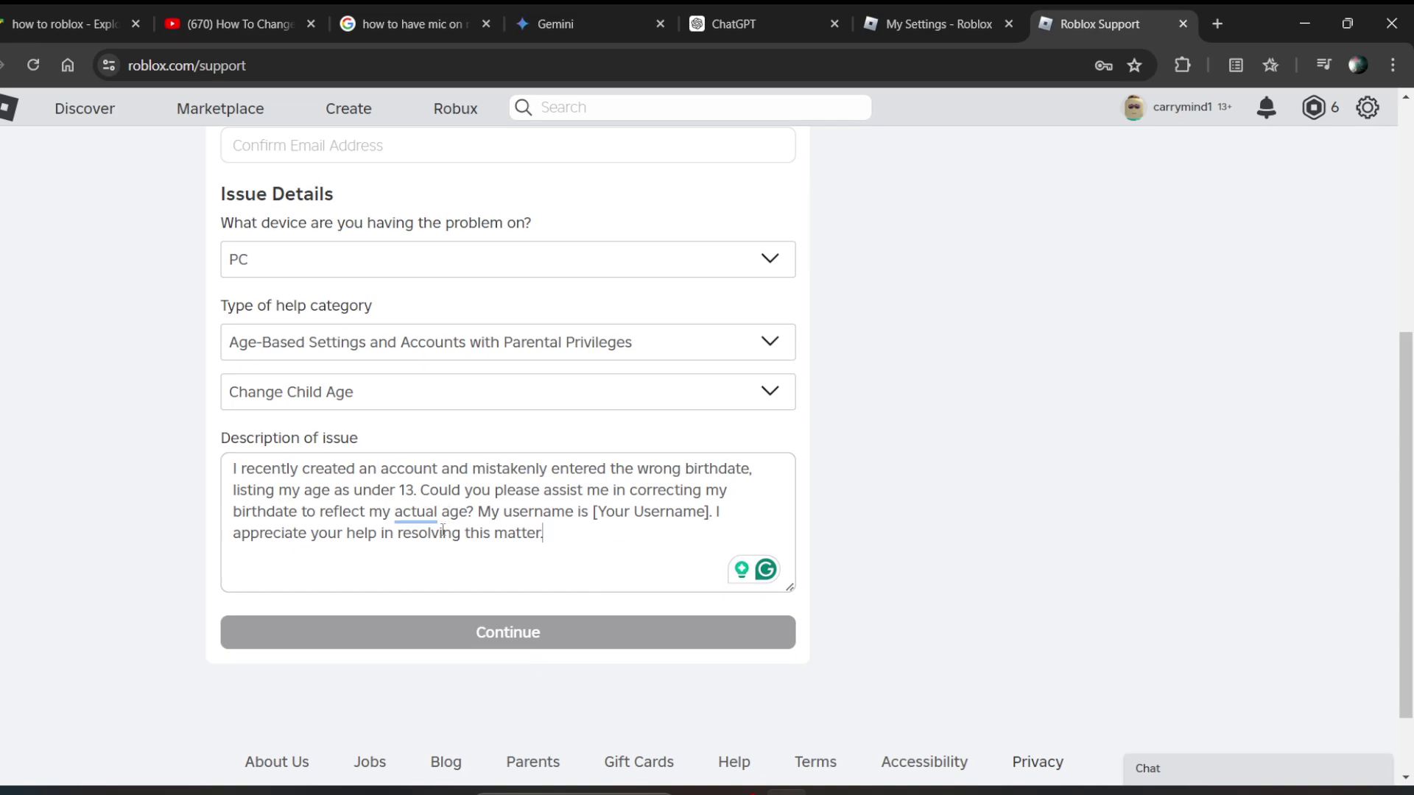
{"action": "left_click_drag", "start_coordinate": [1407, 432], "coordinate": [1412, 205]}
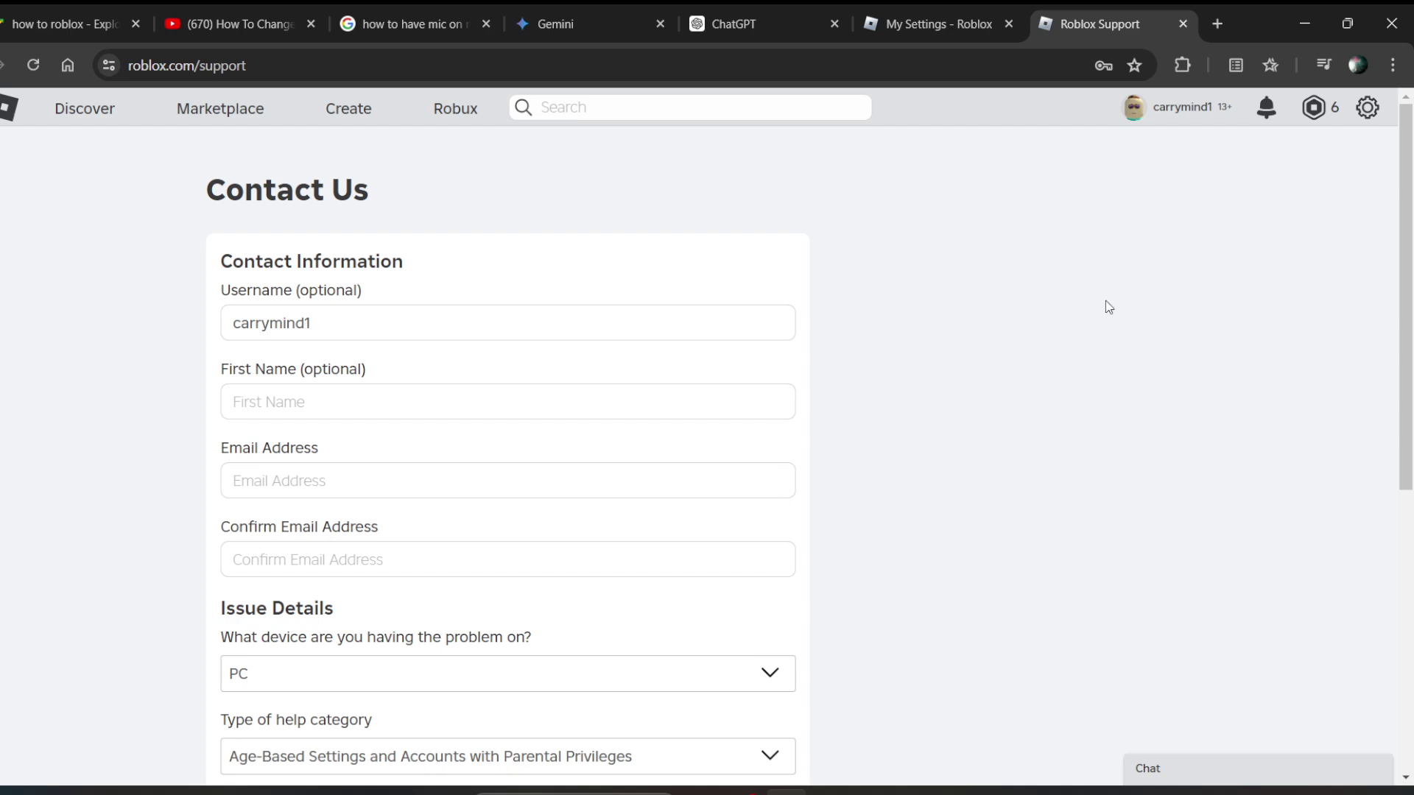
{"action": "left_click_drag", "start_coordinate": [1409, 320], "coordinate": [1409, 364]}
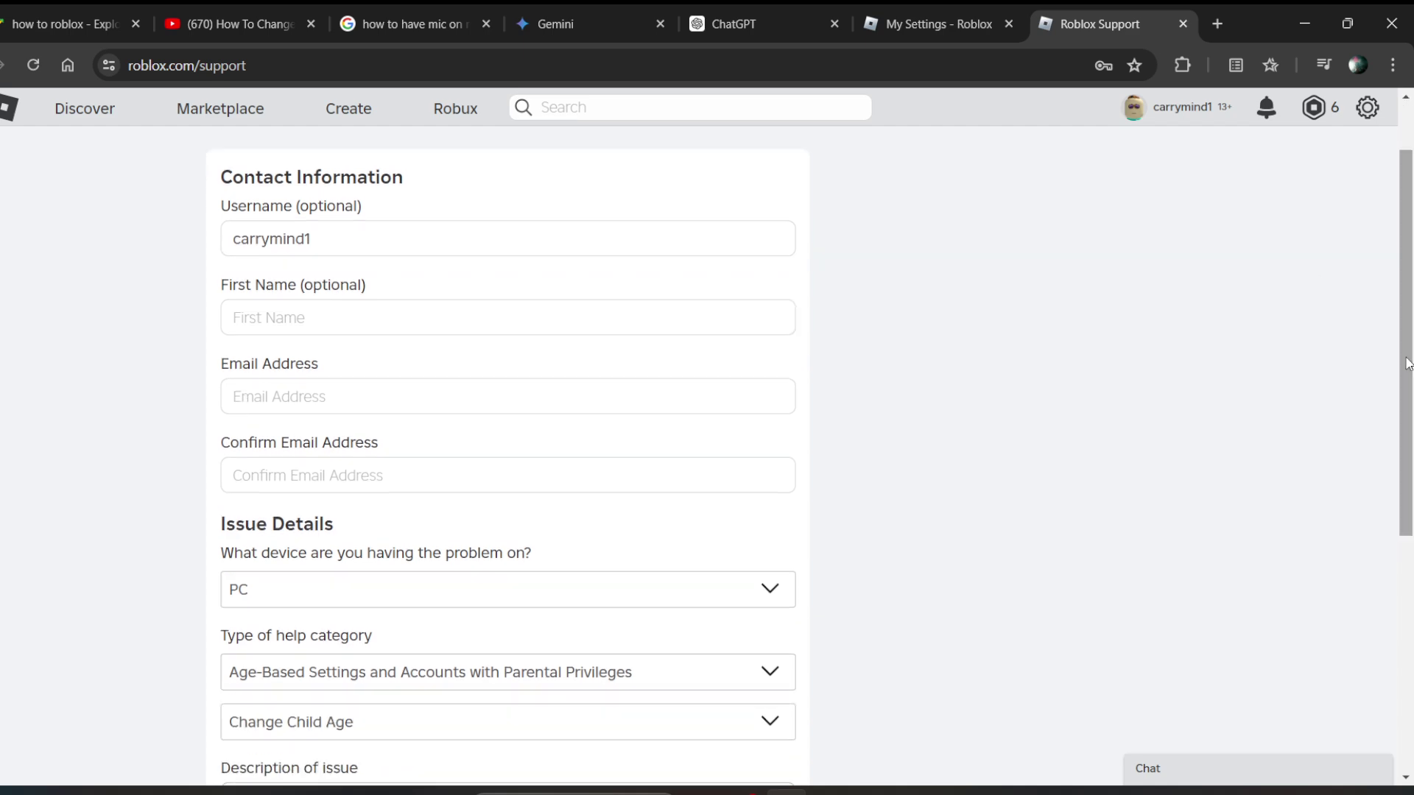
{"action": "left_click", "coordinate": [945, 11]}
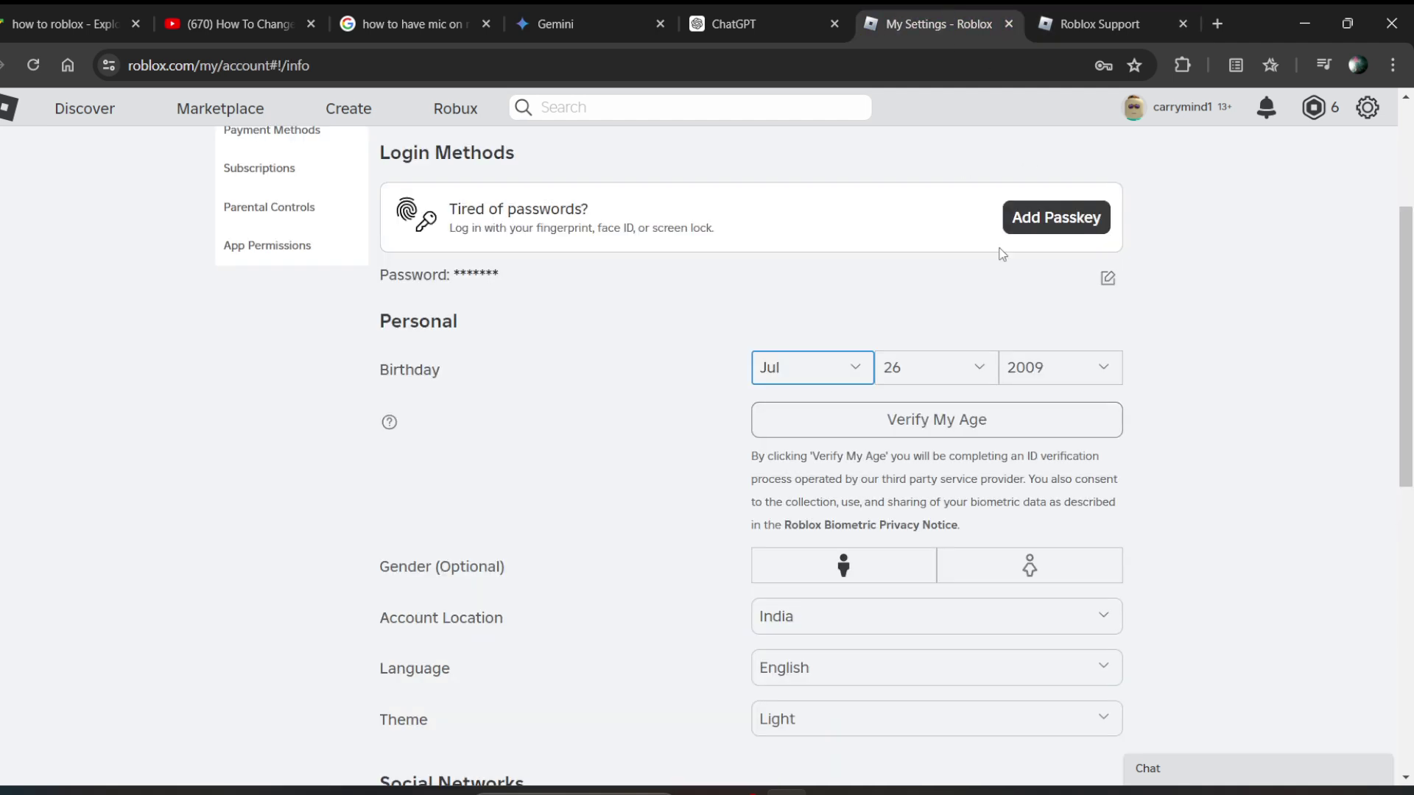
{"action": "left_click_drag", "start_coordinate": [1411, 297], "coordinate": [1411, 352]}
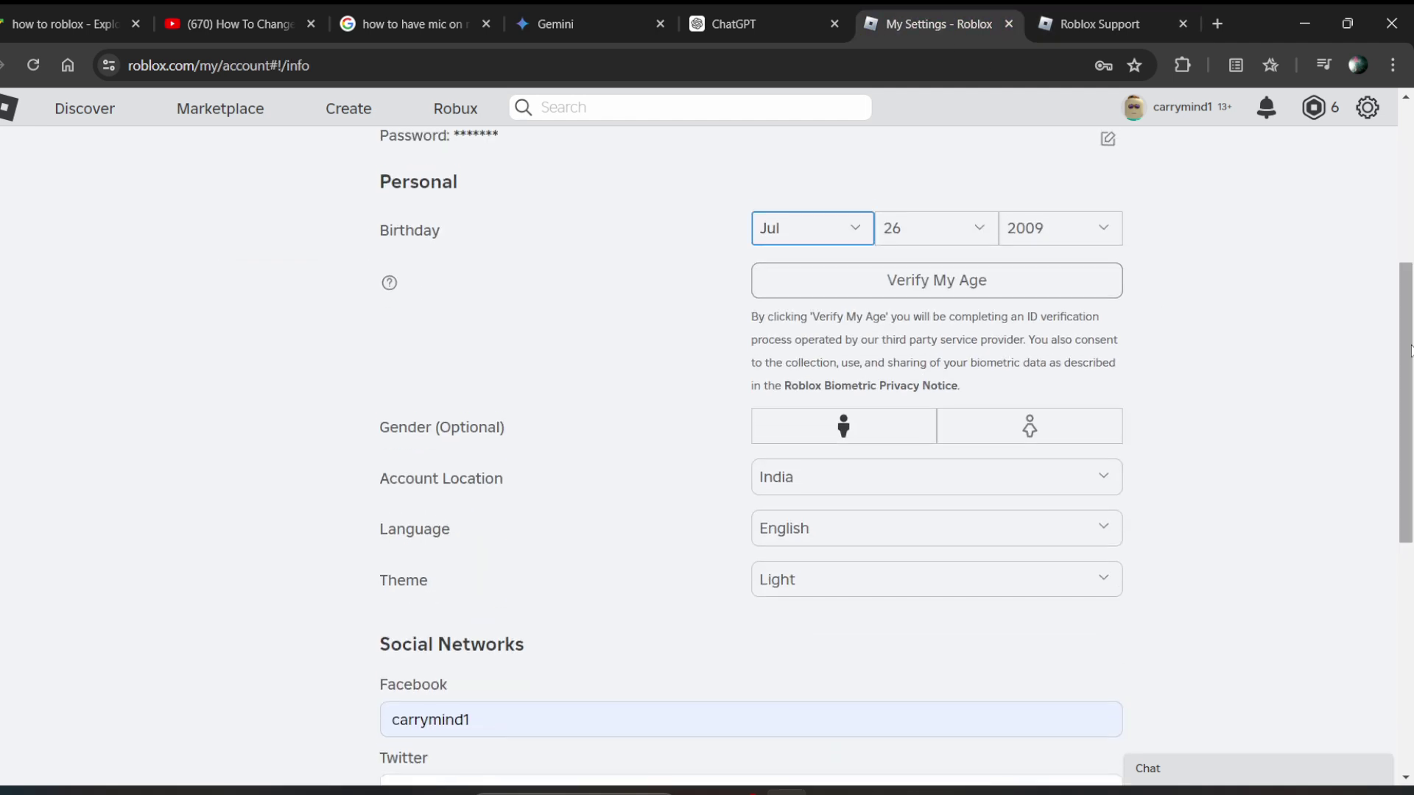